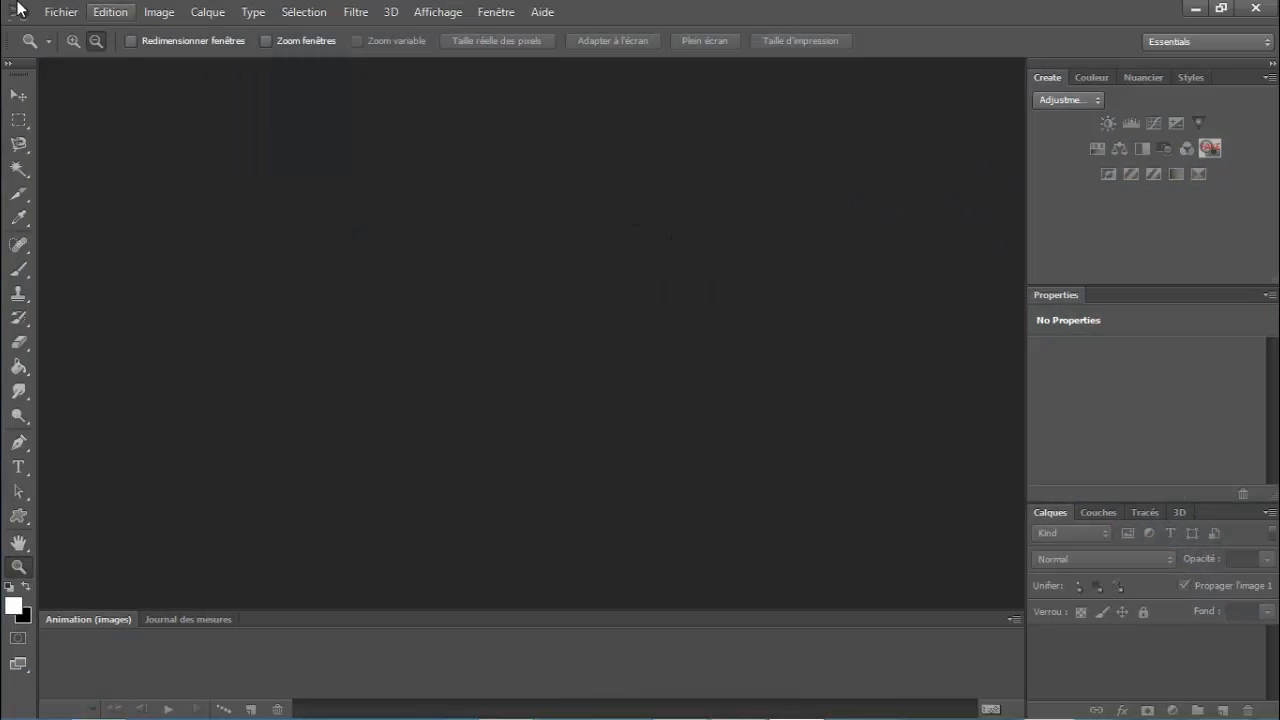
# Create a new document named Tutowallpapr, 1080 pixels wide and 720 pixels high
pyautogui.click(60, 11)
pyautogui.click(90, 40)
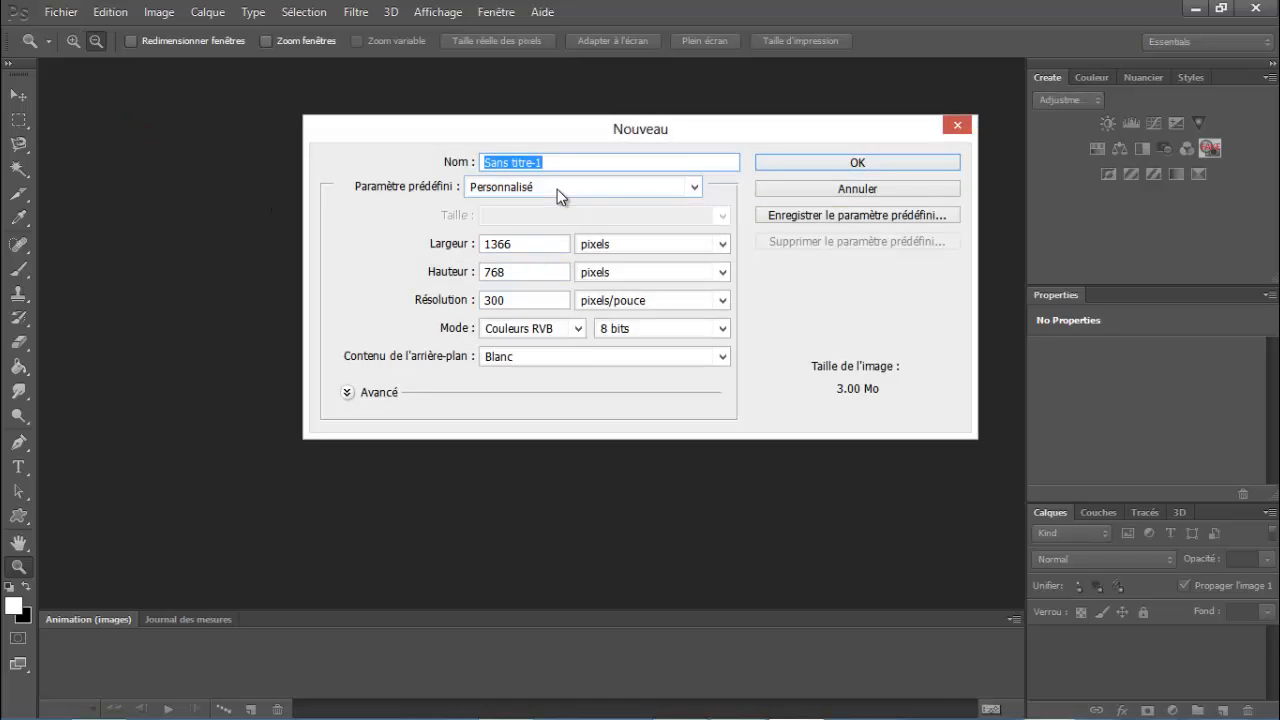
pyautogui.write('Tutowallpapr')
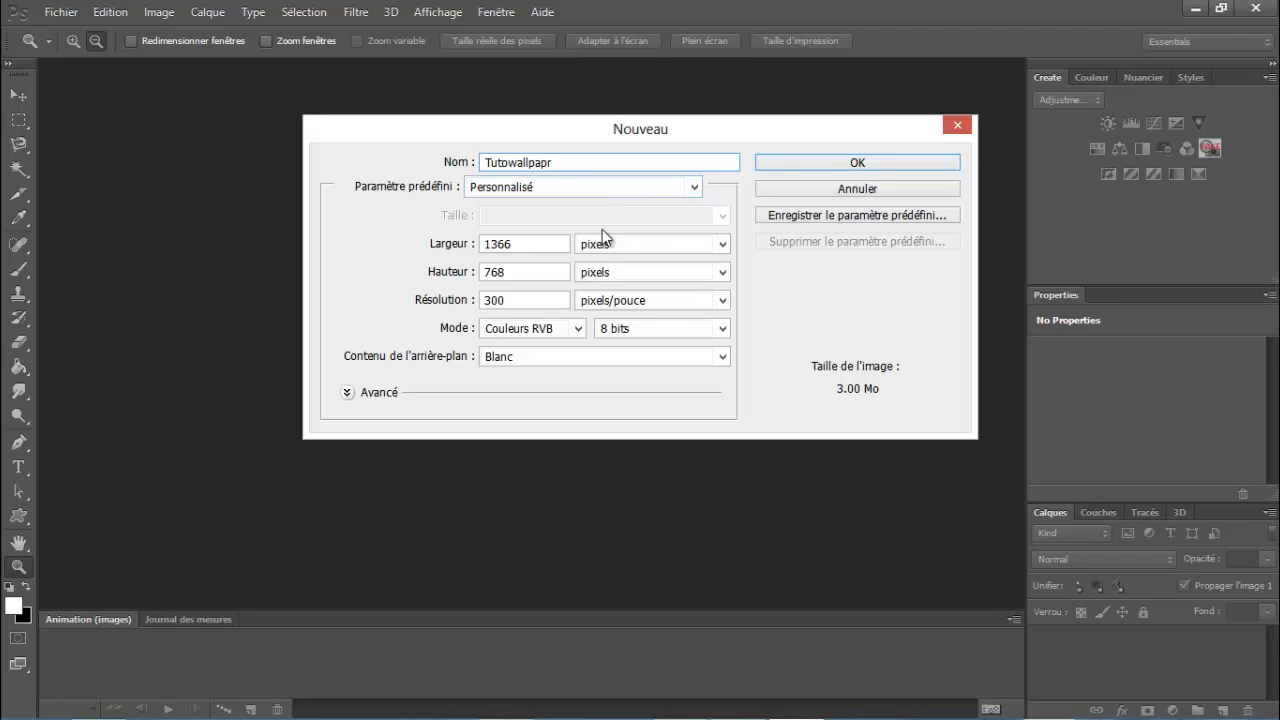
pyautogui.doubleClick(565, 243)
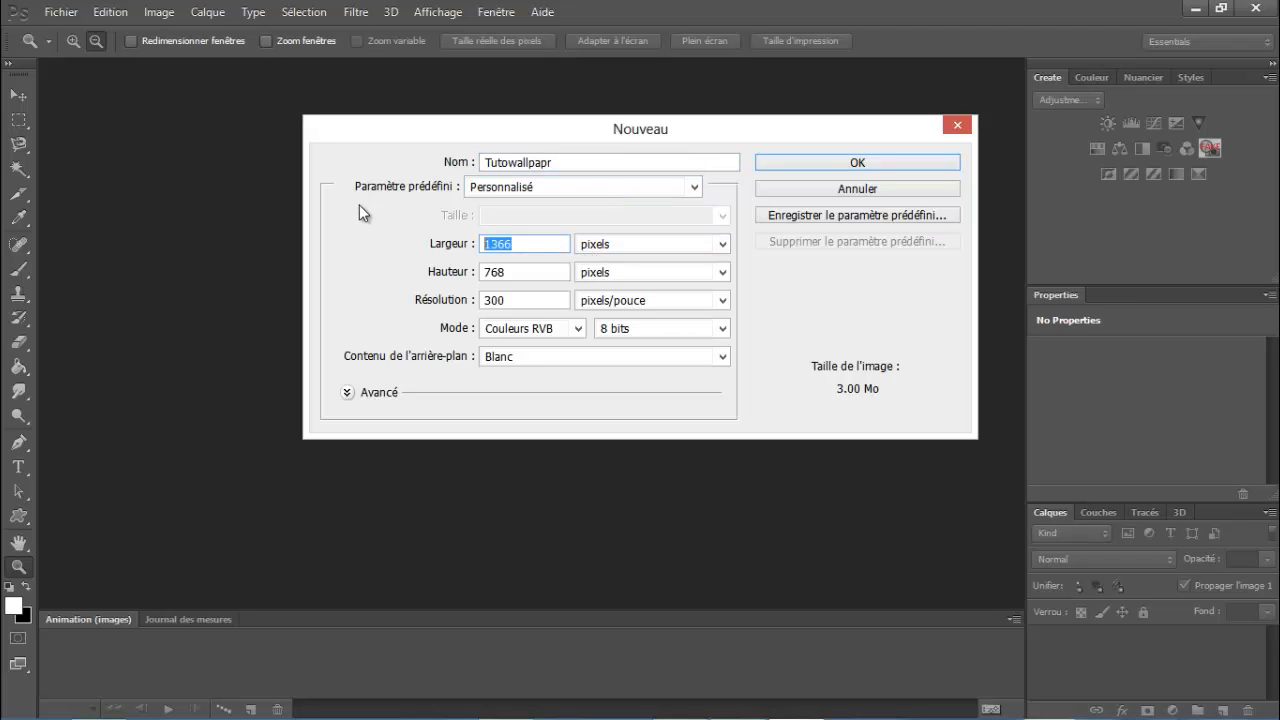
pyautogui.write('1080')
pyautogui.click(552, 280)
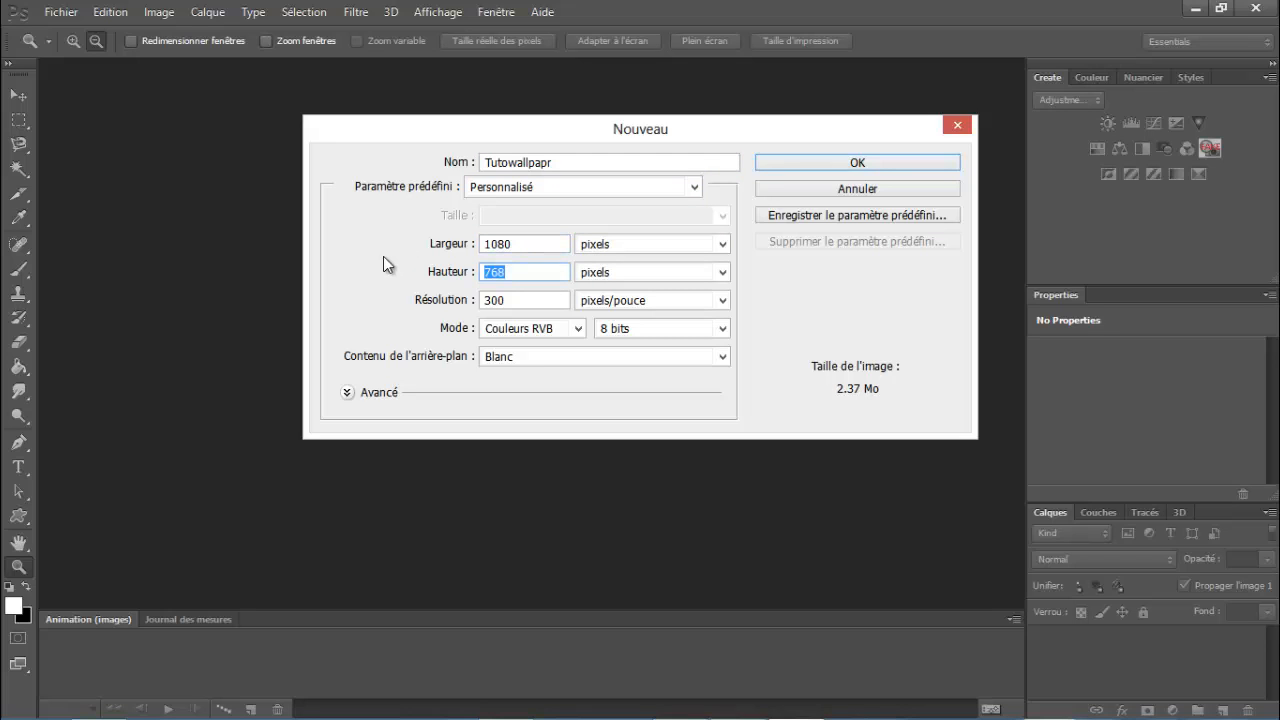
pyautogui.write('720')
pyautogui.click(807, 162)
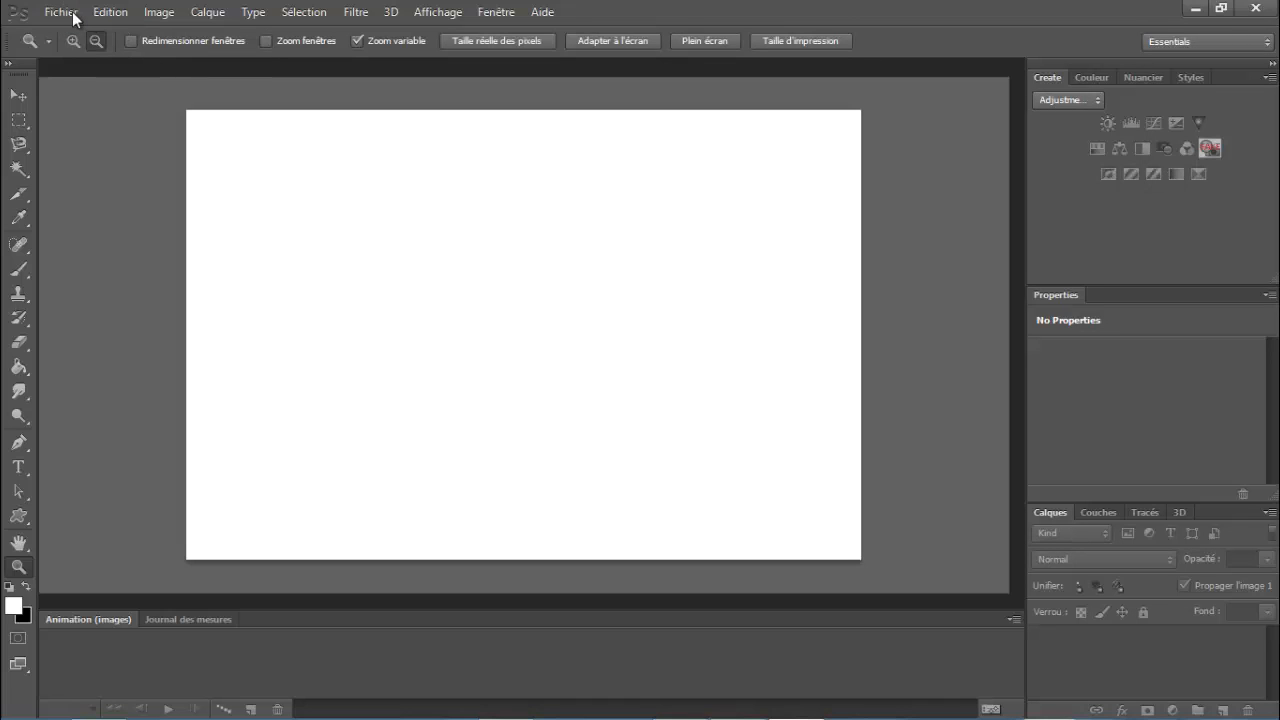
# Place the image Cute-Iggy-Azalea-Beautiful.jpeg from My Documents into the document at its fitted size
pyautogui.click(70, 14)
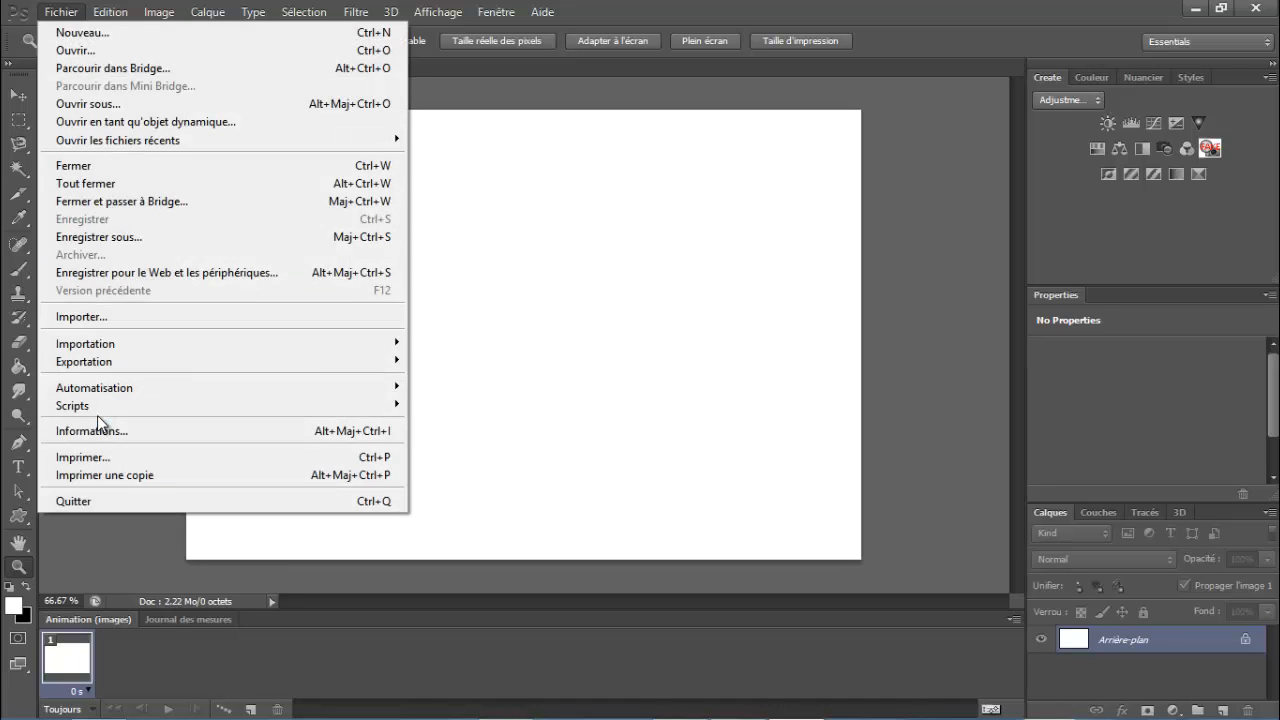
pyautogui.click(110, 317)
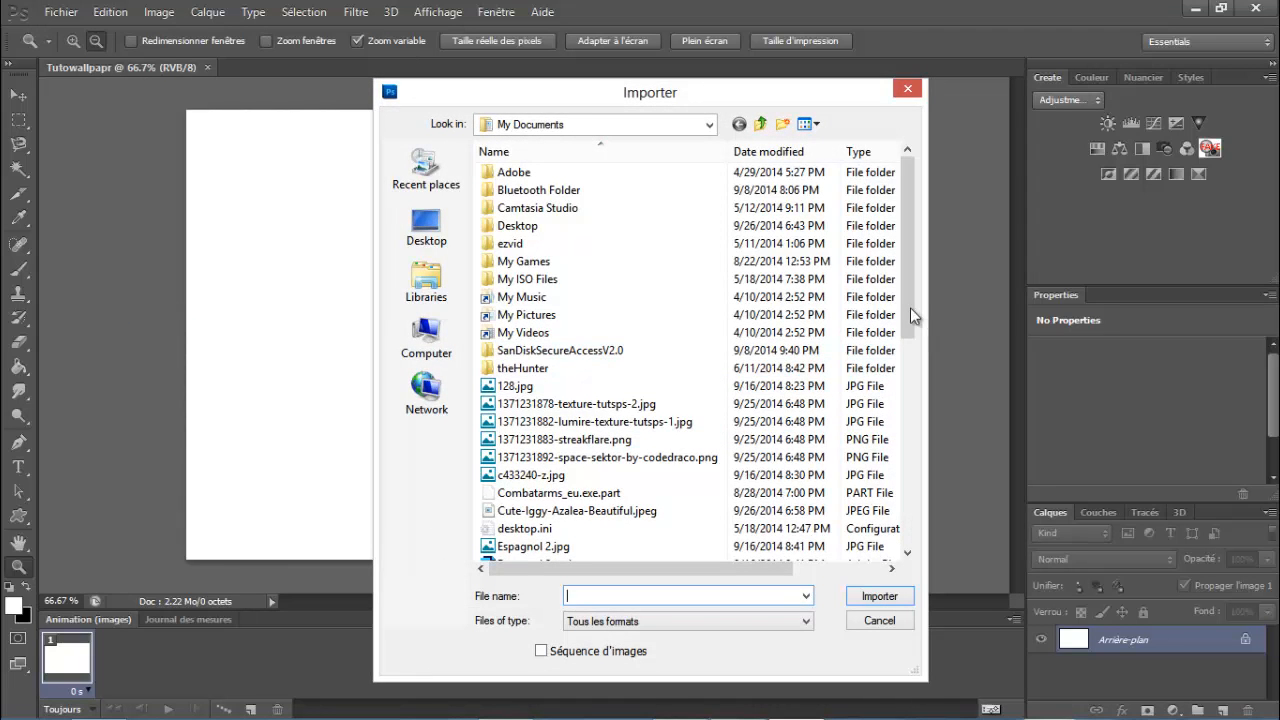
pyautogui.moveTo(910, 310); pyautogui.dragTo(823, 432)
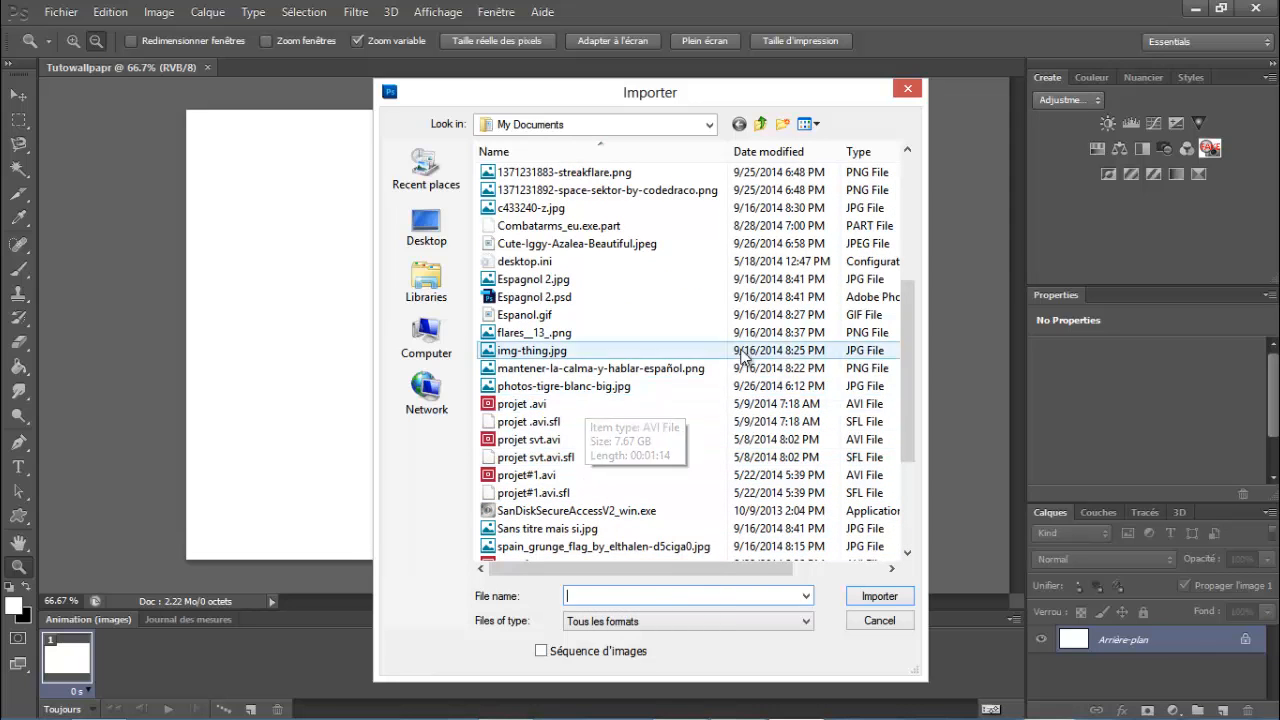
pyautogui.moveTo(910, 330); pyautogui.dragTo(906, 284)
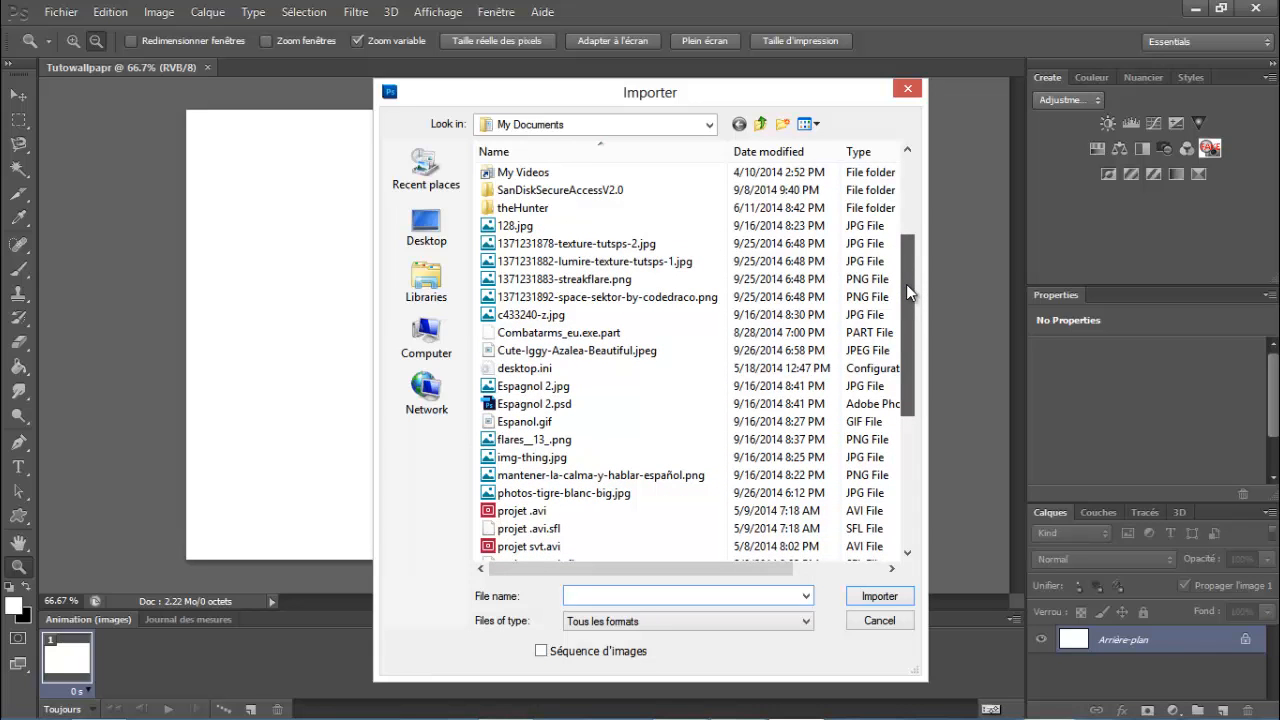
pyautogui.click(600, 350)
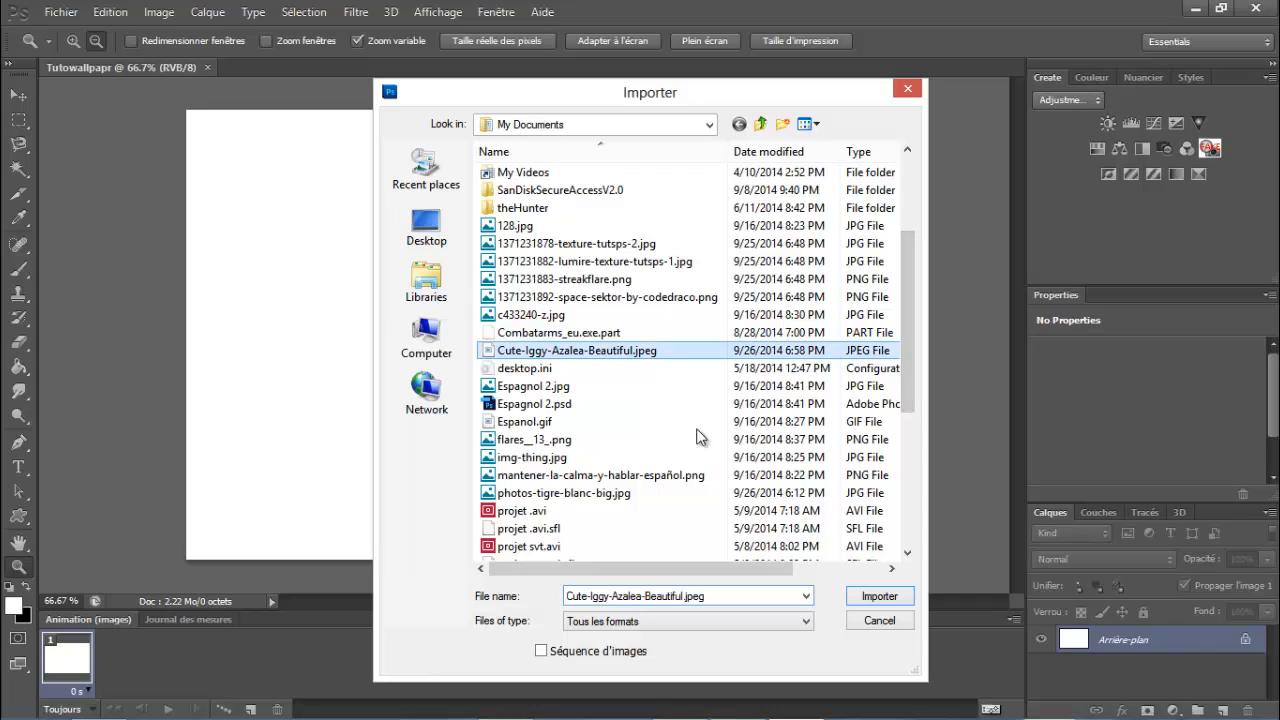
pyautogui.click(879, 597)
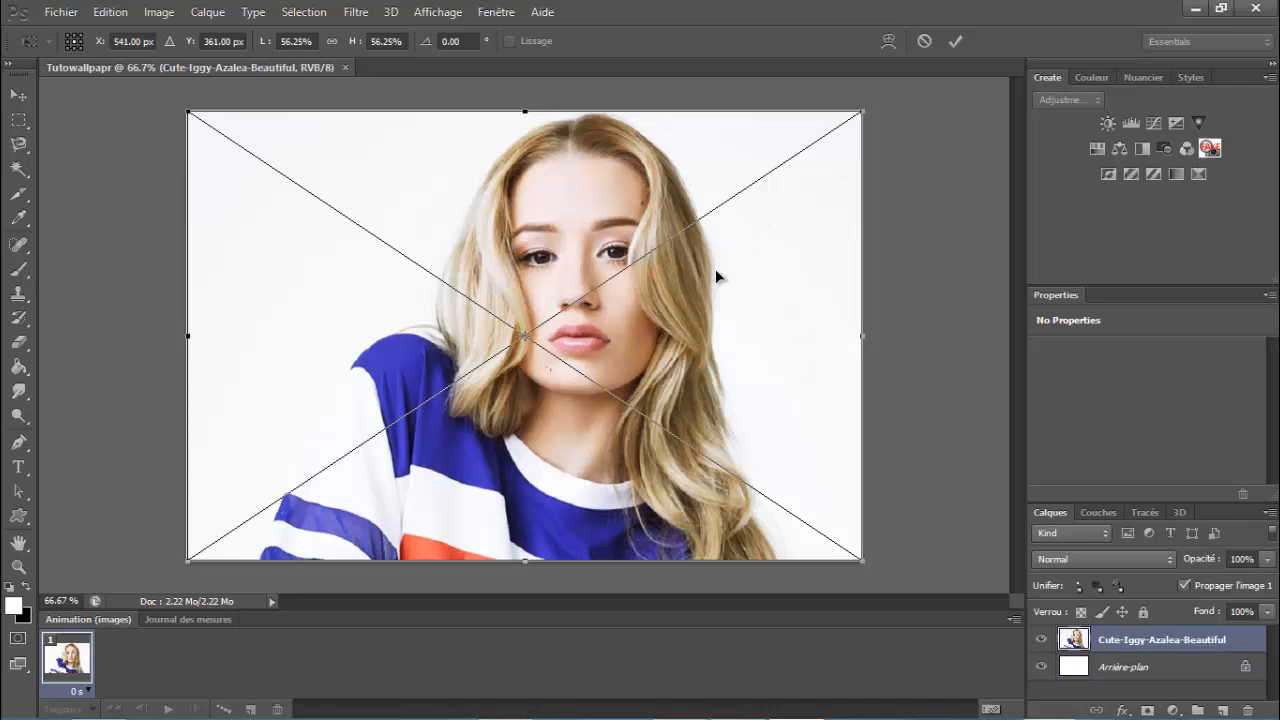
pyautogui.press('z')
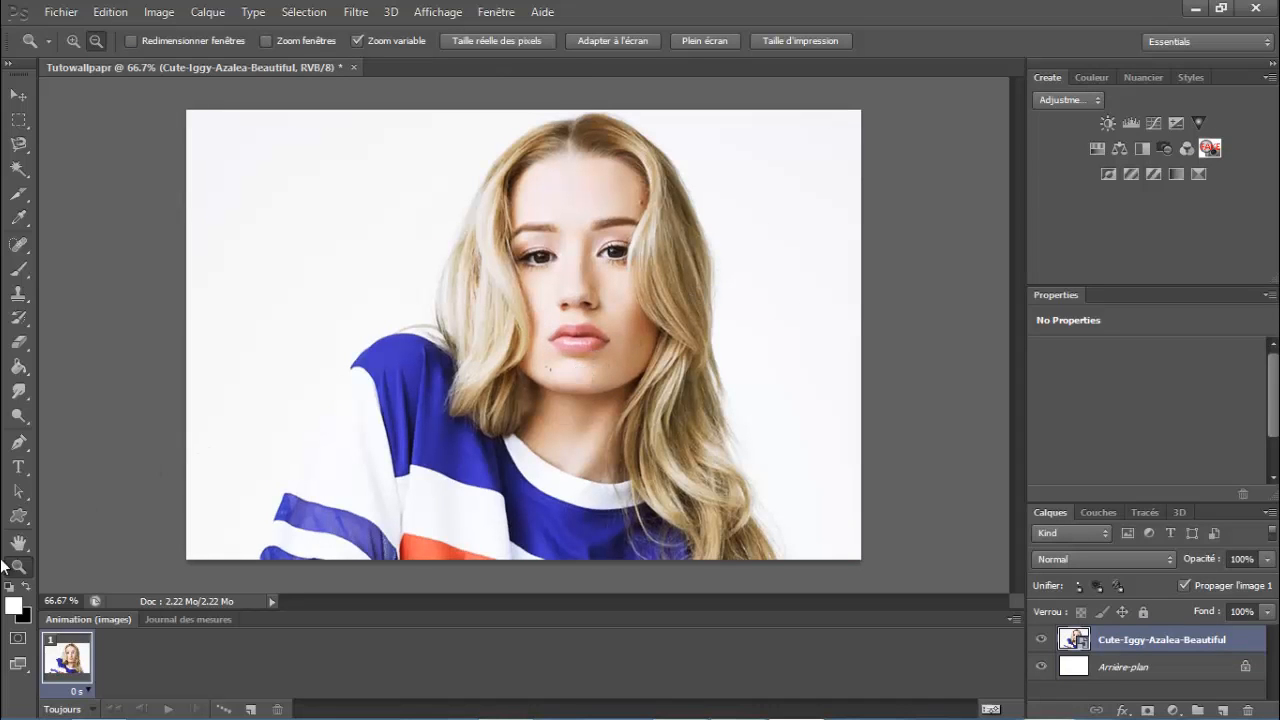
# Add a new empty layer above the portrait layer for colouring the eyes
pyautogui.click(73, 40)
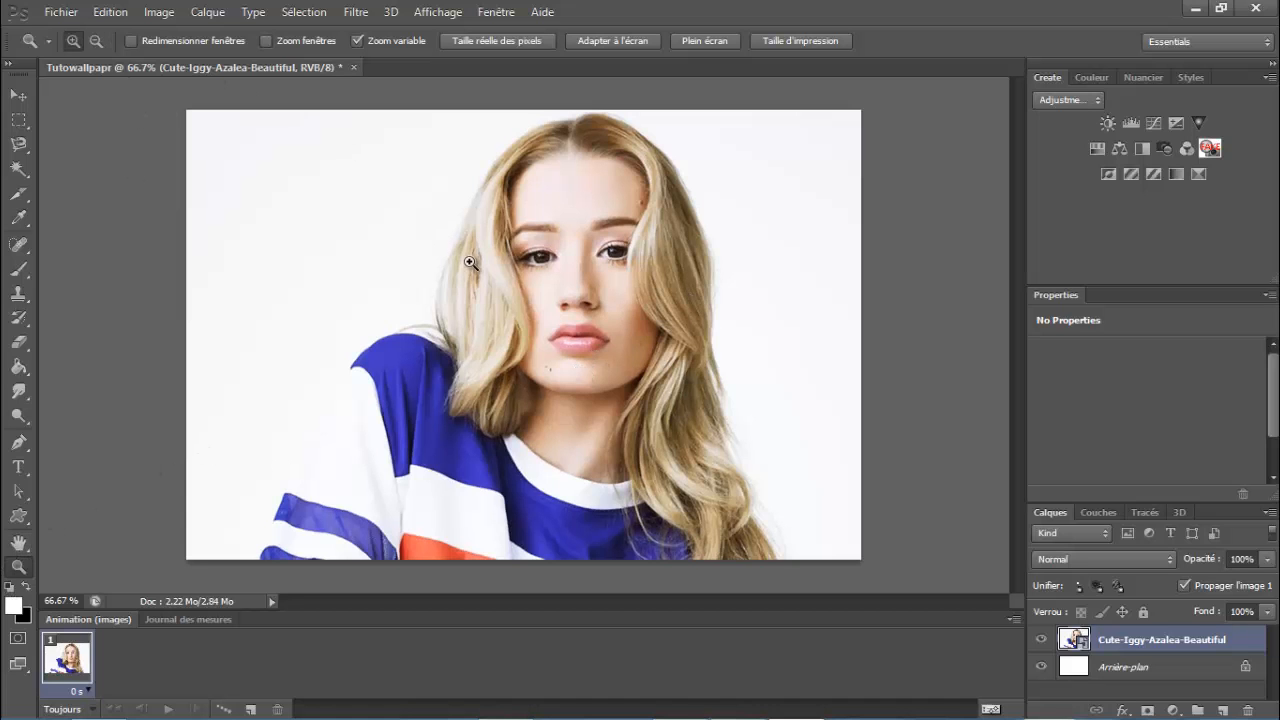
pyautogui.moveTo(540, 258); pyautogui.dragTo(650, 242)
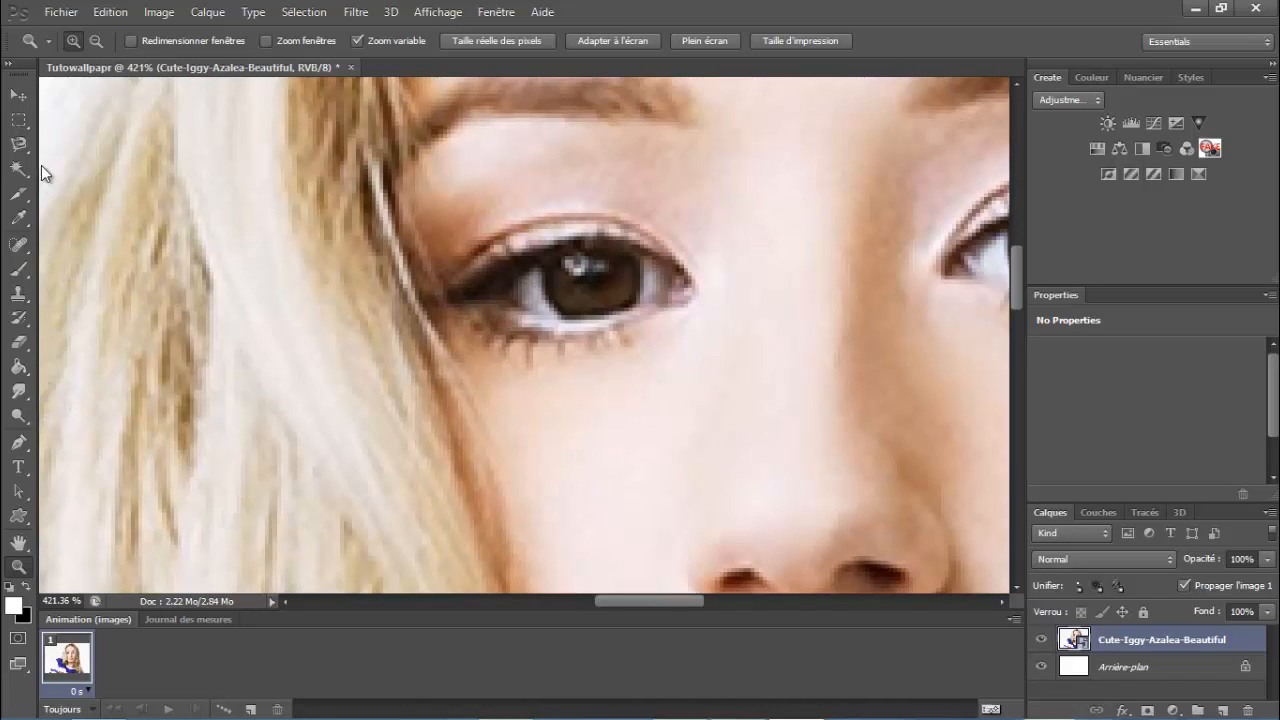
pyautogui.click(18, 94)
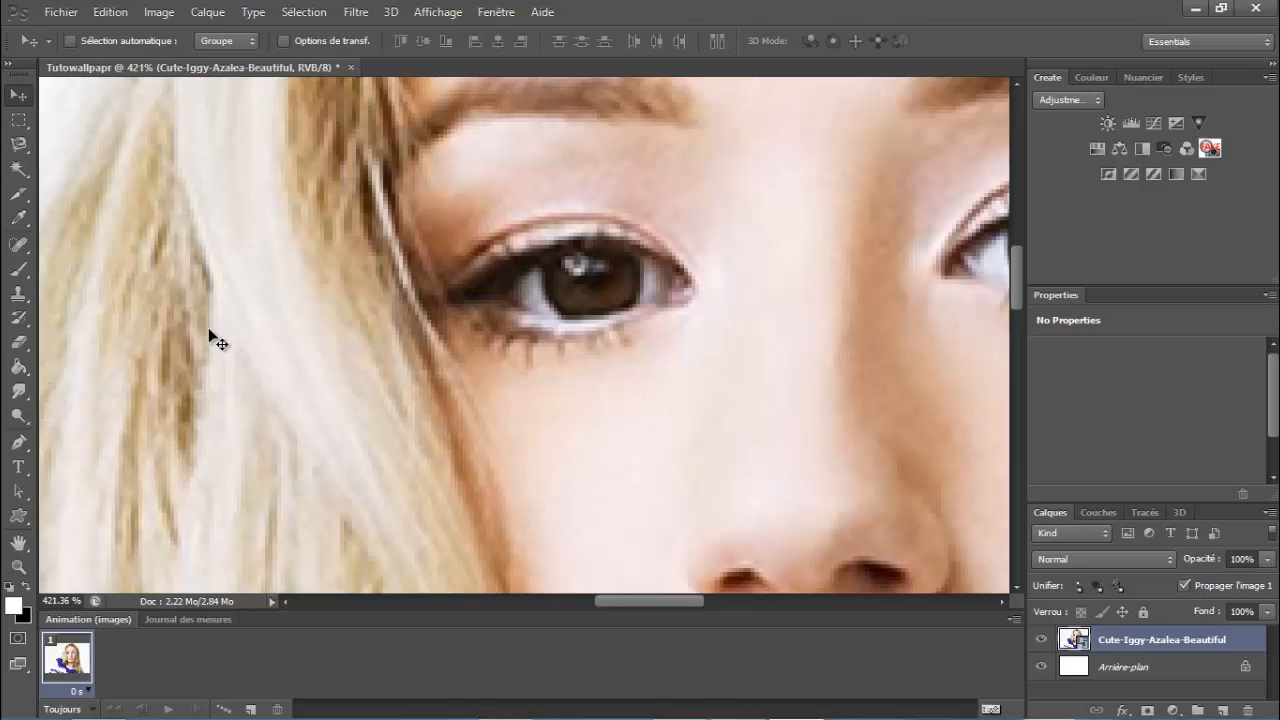
pyautogui.click(1222, 710)
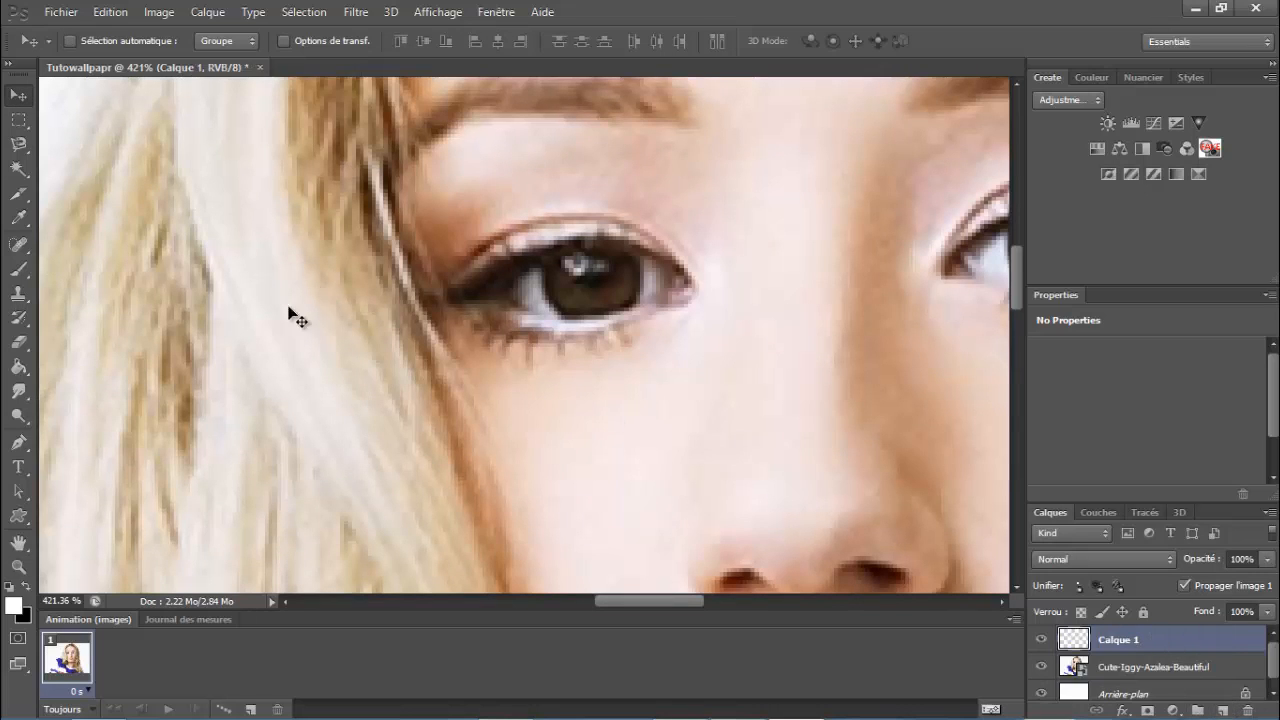
# Select the iris of the eye on the left of the portrait with the Magnetic Lasso on the empty layer
pyautogui.click(16, 545)
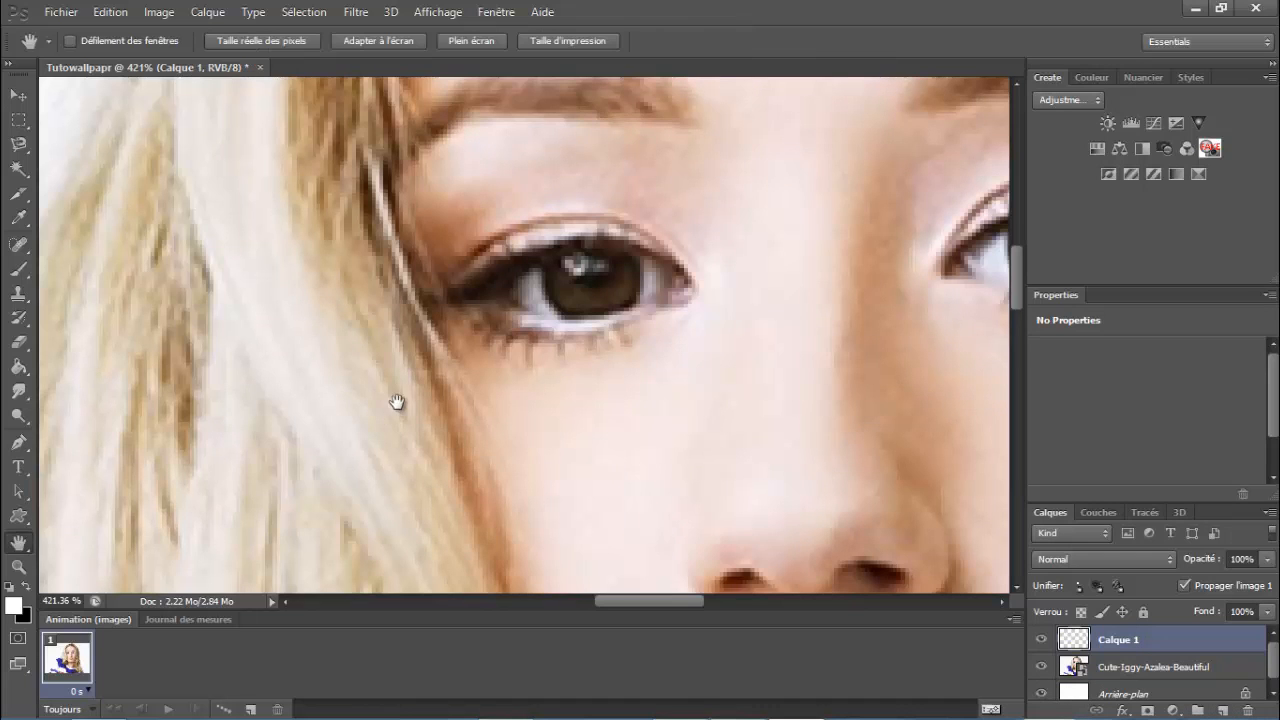
pyautogui.moveTo(394, 400); pyautogui.dragTo(158, 445)
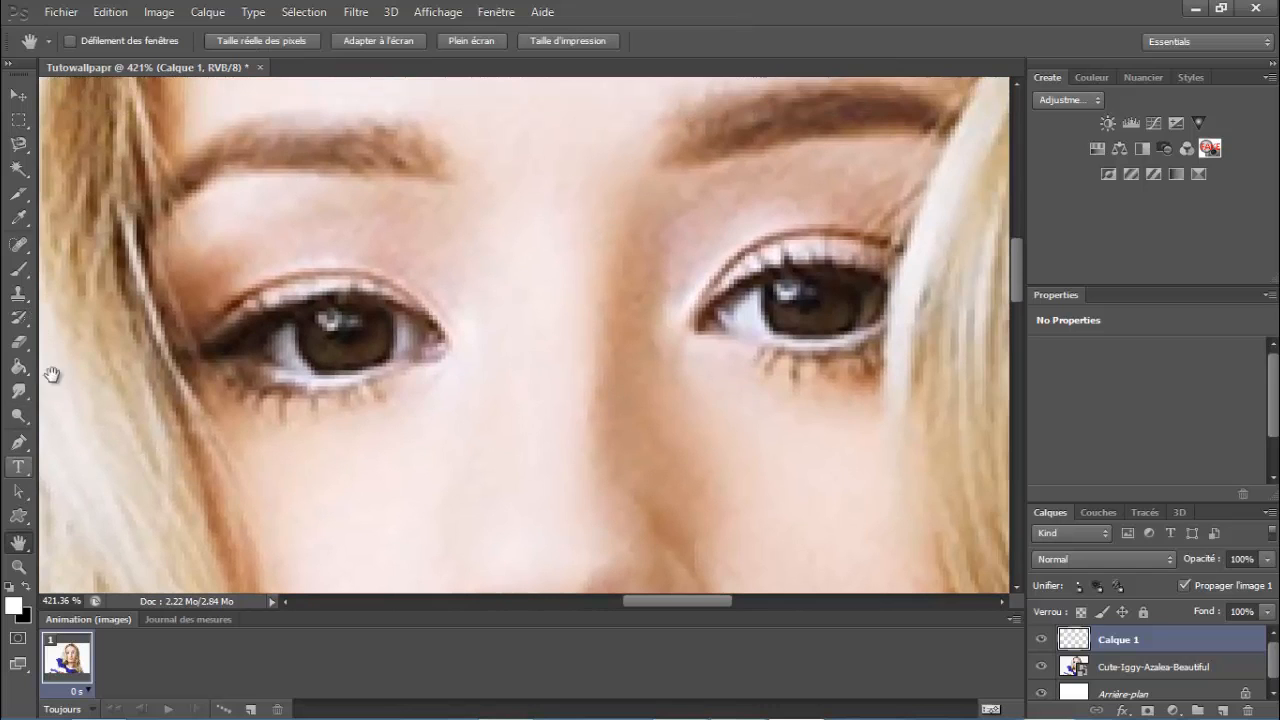
pyautogui.click(22, 146)
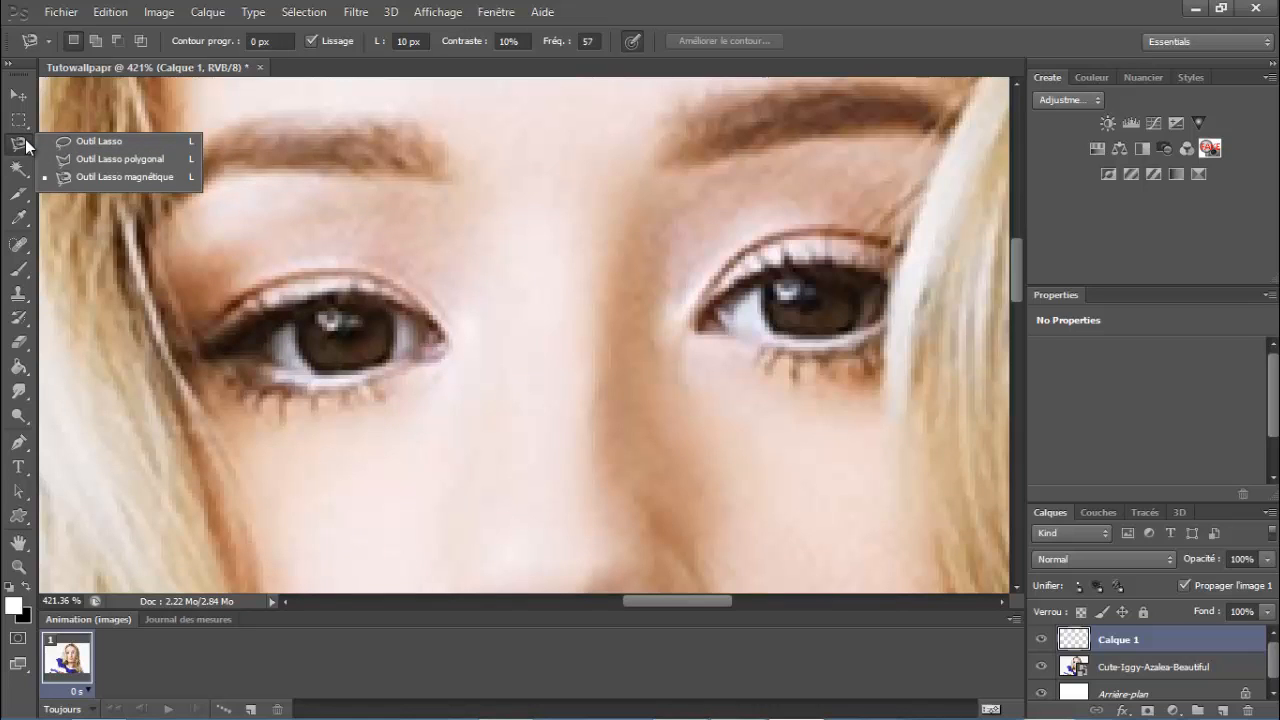
pyautogui.click(110, 177)
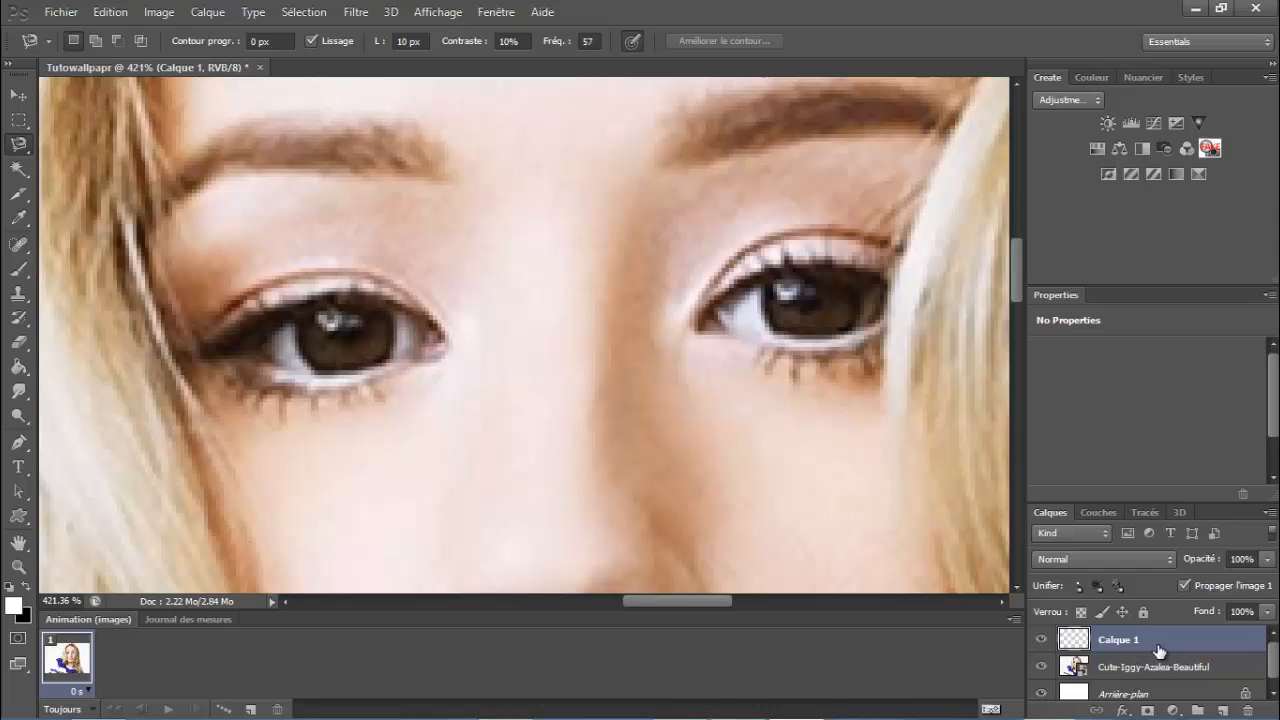
pyautogui.click(295, 320)
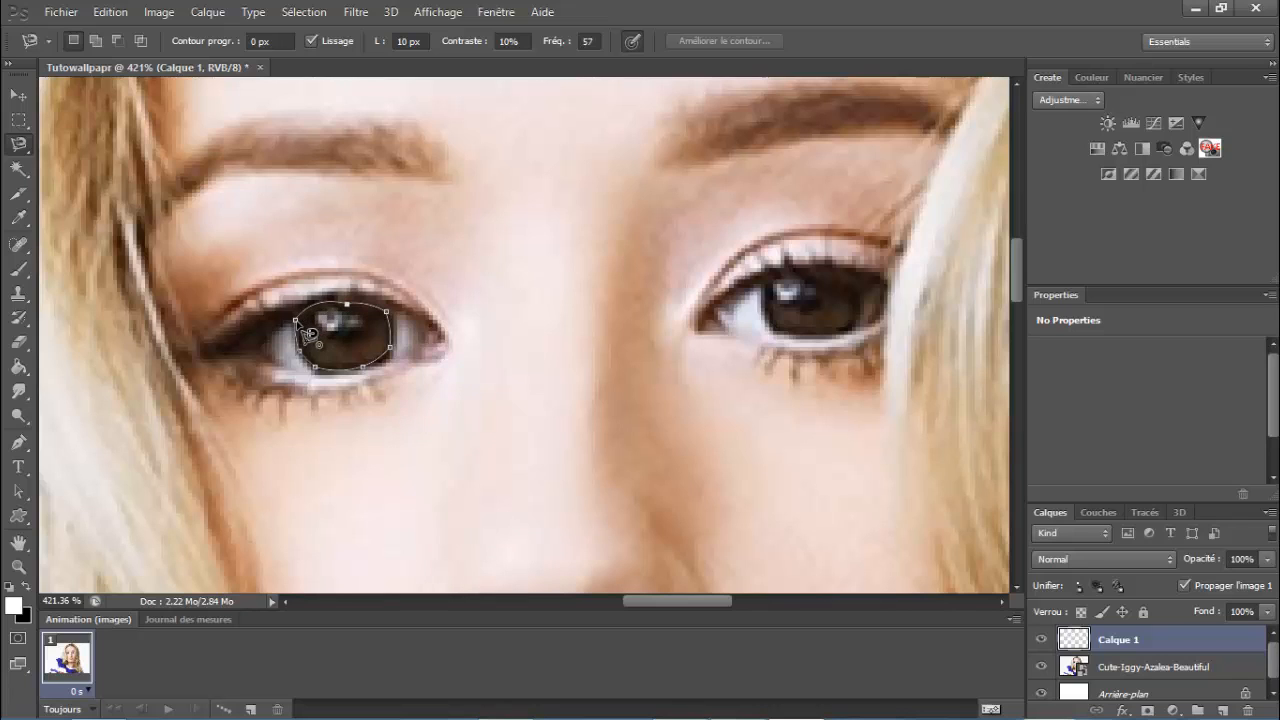
pyautogui.doubleClick(383, 330)
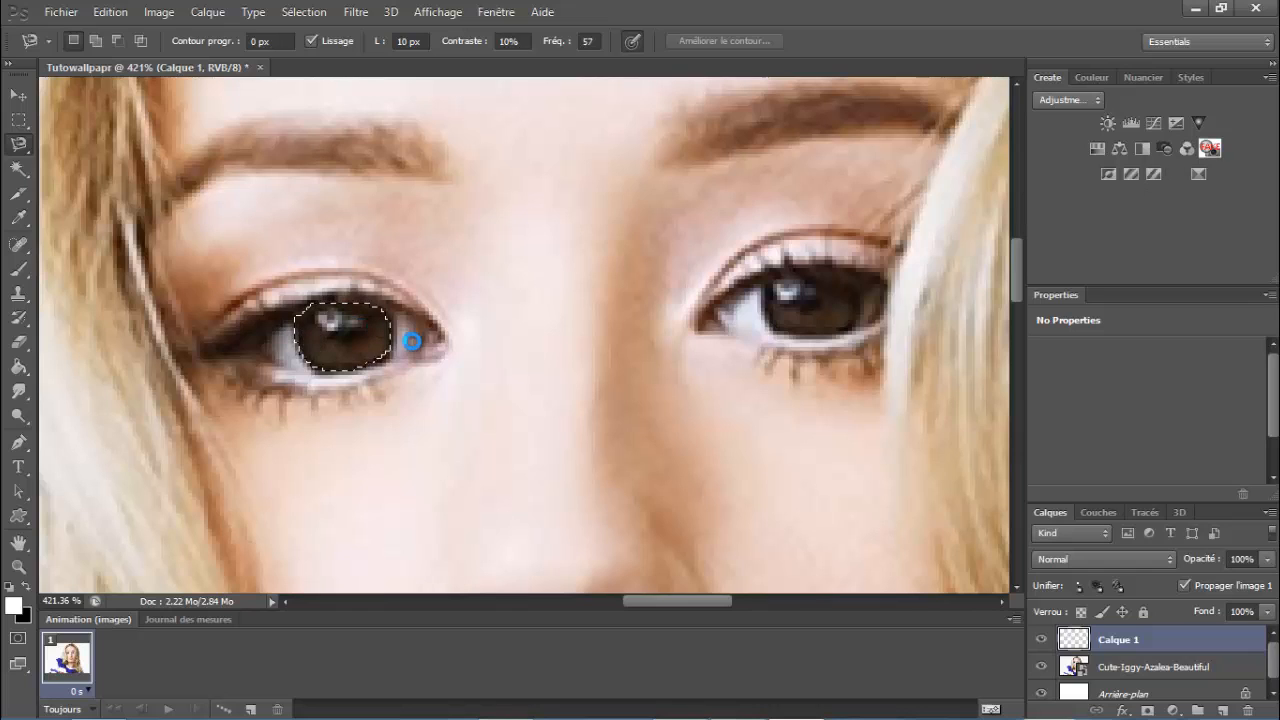
# Fill the selected iris with red on the new layer and deselect it
pyautogui.rightClick(350, 341)
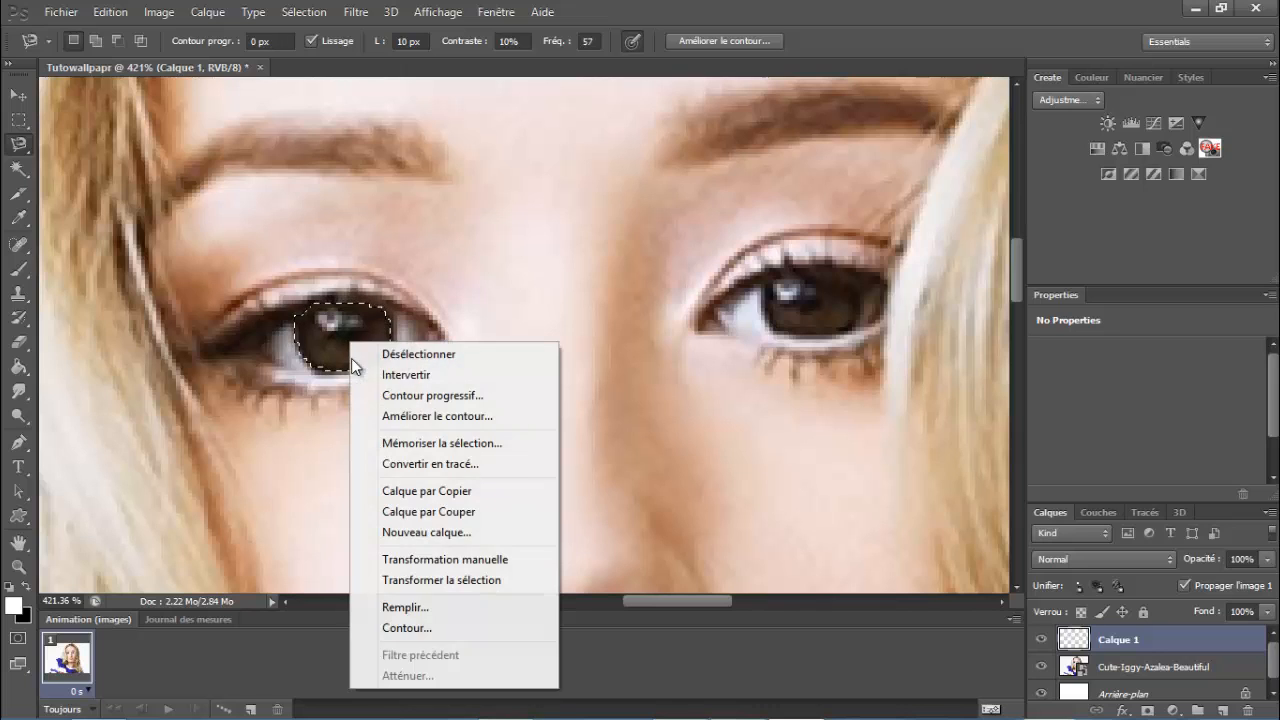
pyautogui.click(443, 607)
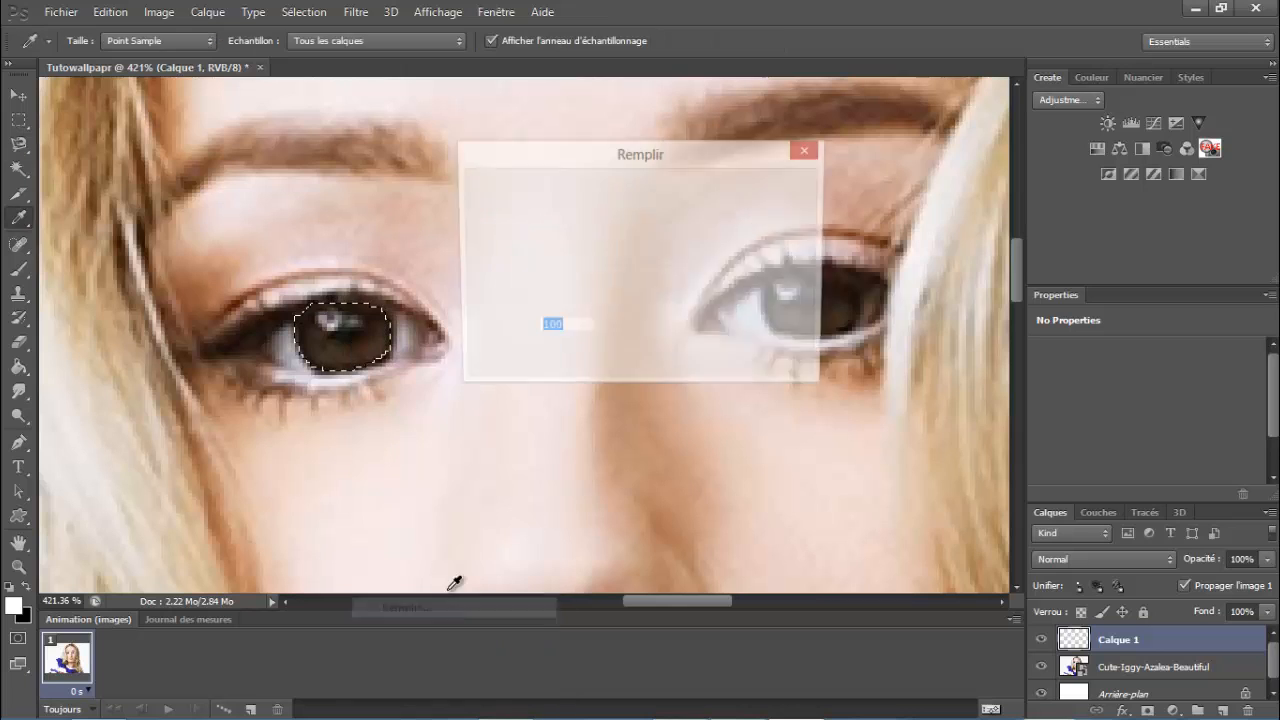
pyautogui.click(764, 195)
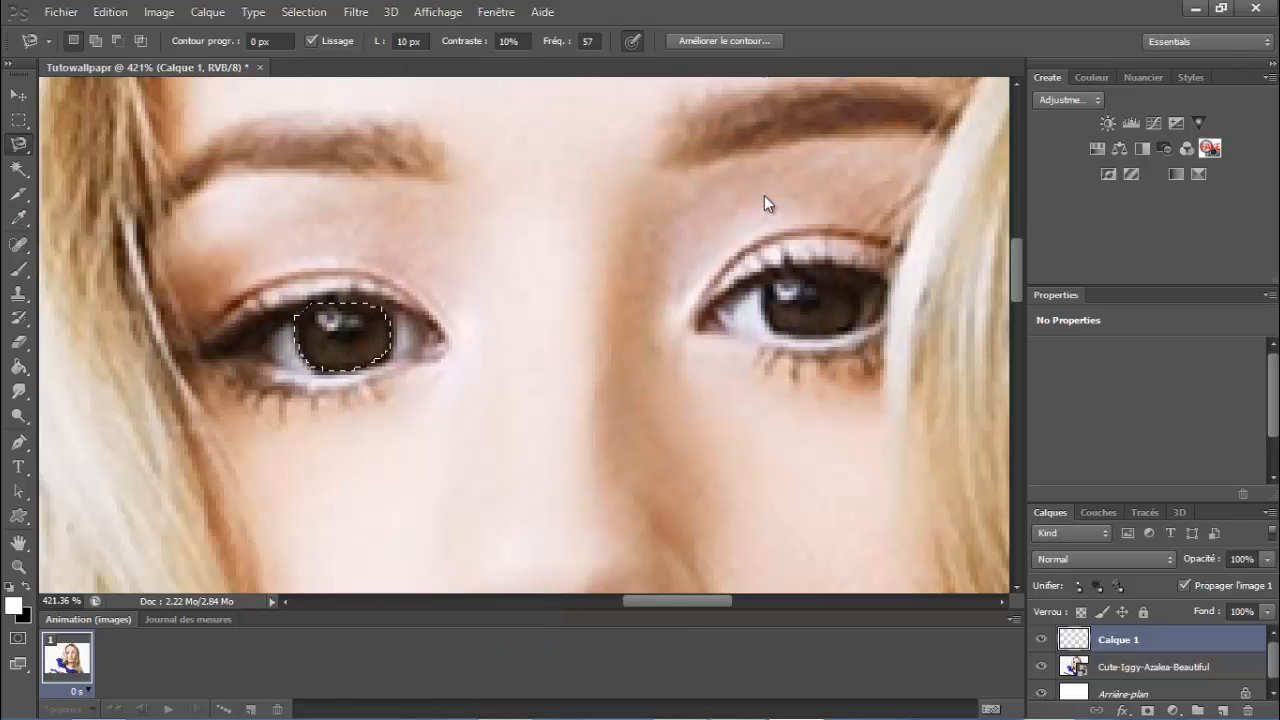
pyautogui.rightClick(372, 332)
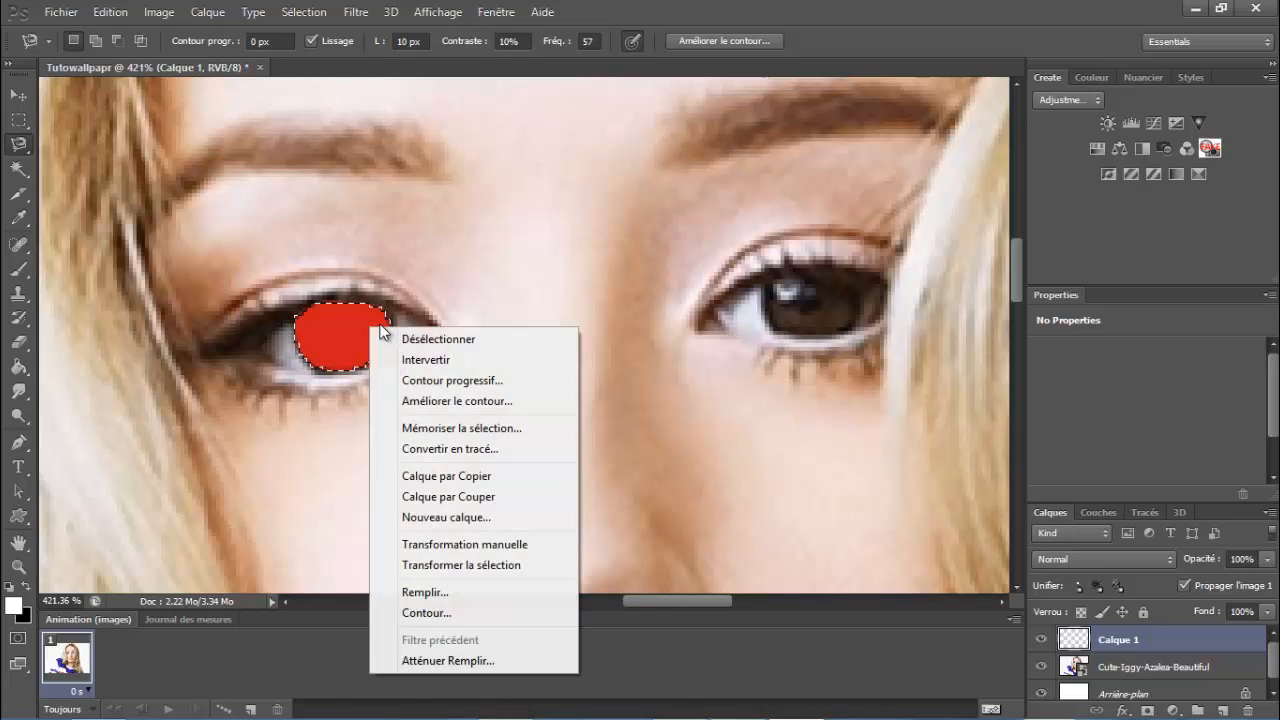
pyautogui.click(398, 345)
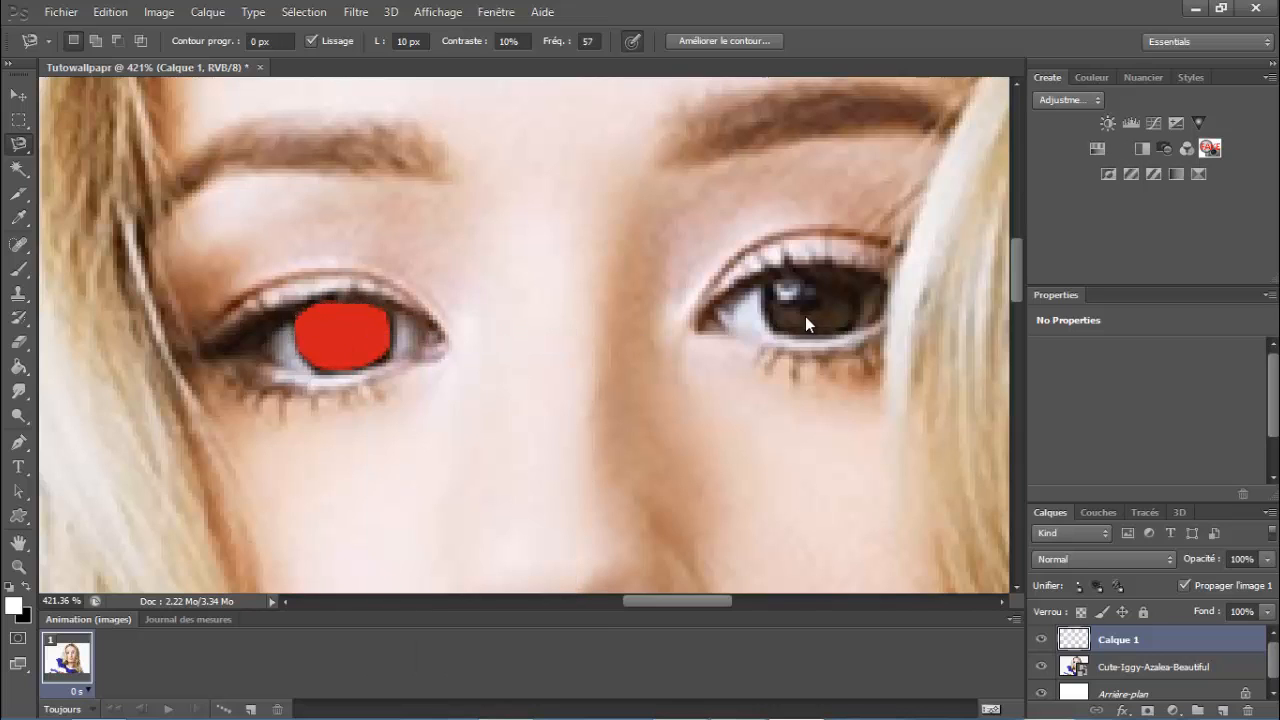
# Select the other eye's iris with the Magnetic Lasso, fill it with red at 100% opacity in Normal mode, and deselect it
pyautogui.click(766, 282)
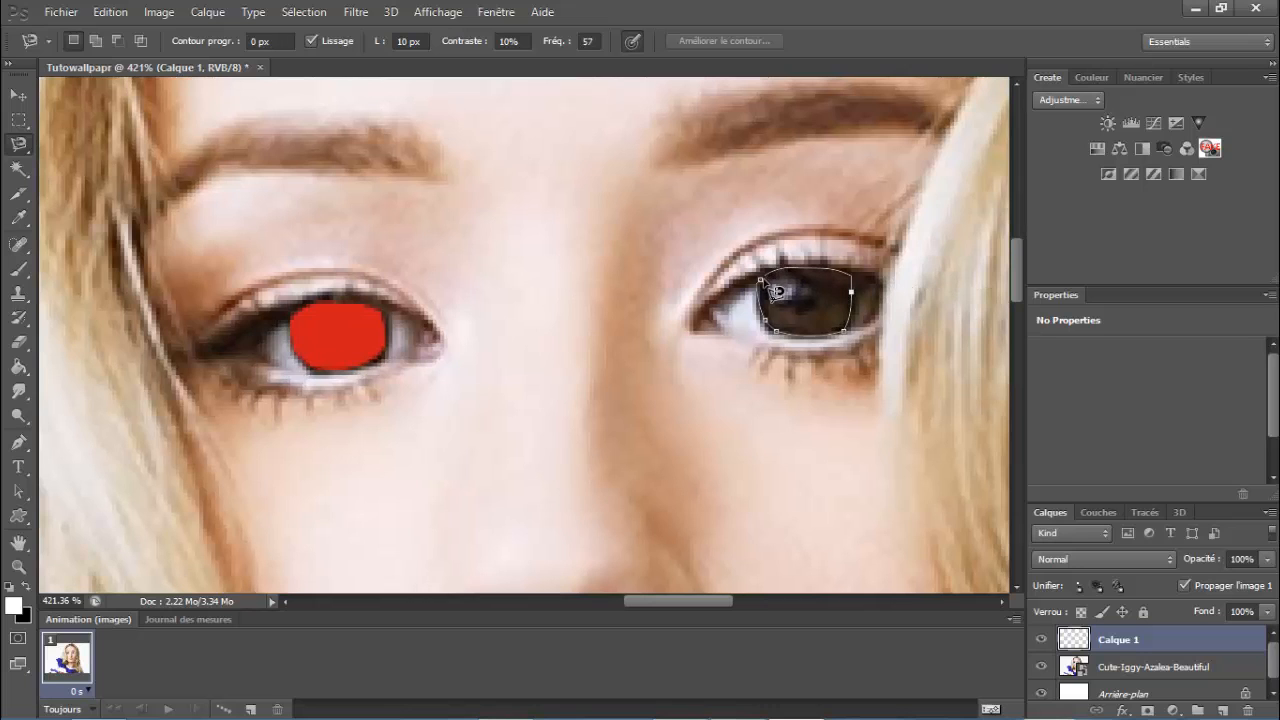
pyautogui.click(770, 290)
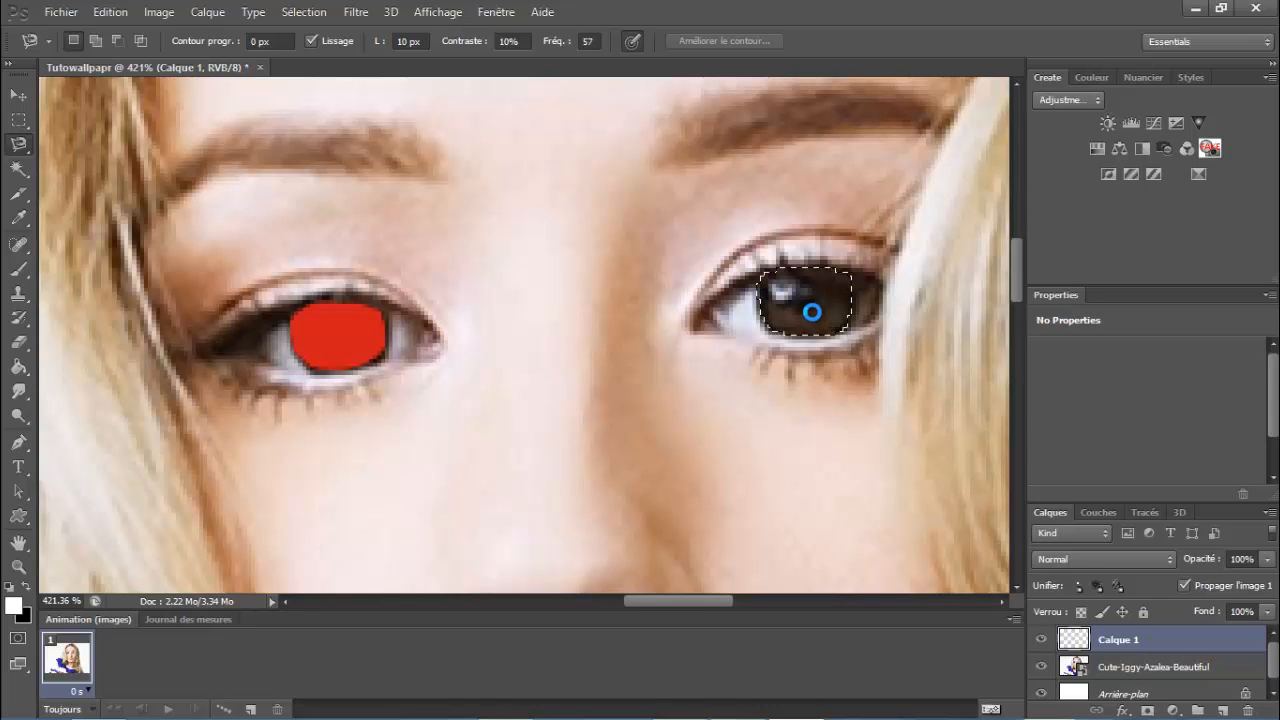
pyautogui.rightClick(813, 316)
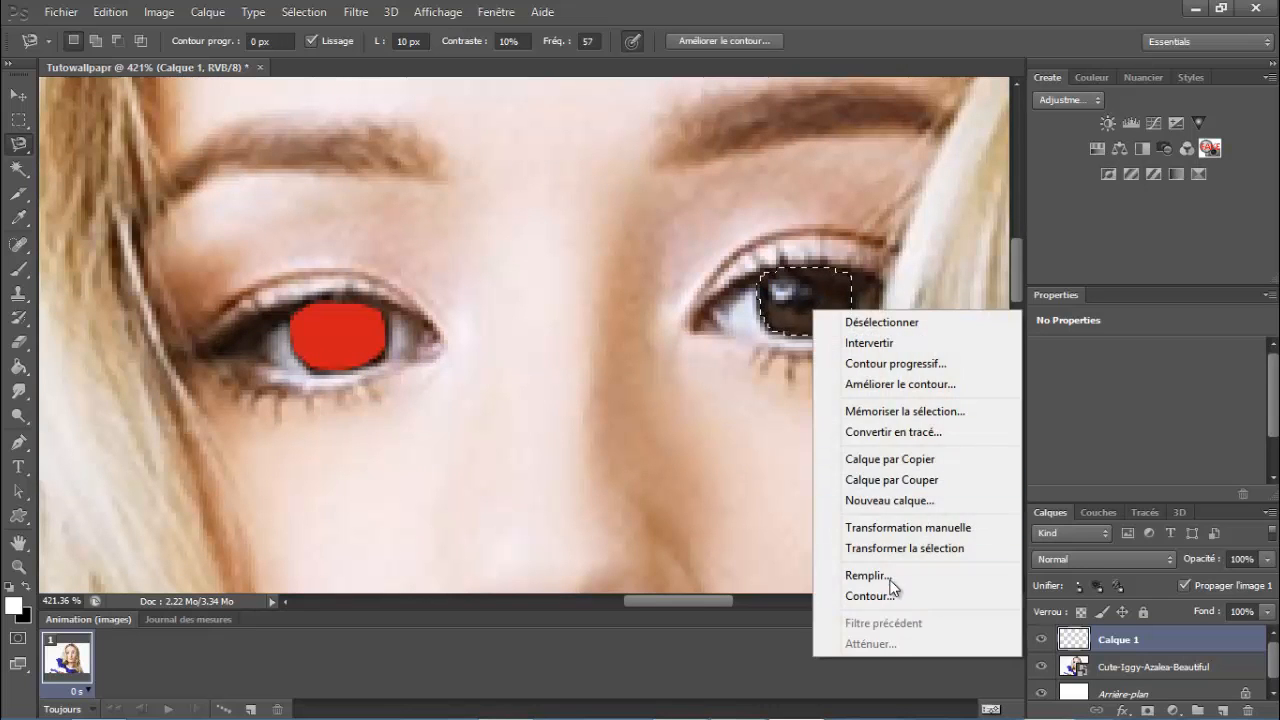
pyautogui.click(888, 578)
pyautogui.click(793, 194)
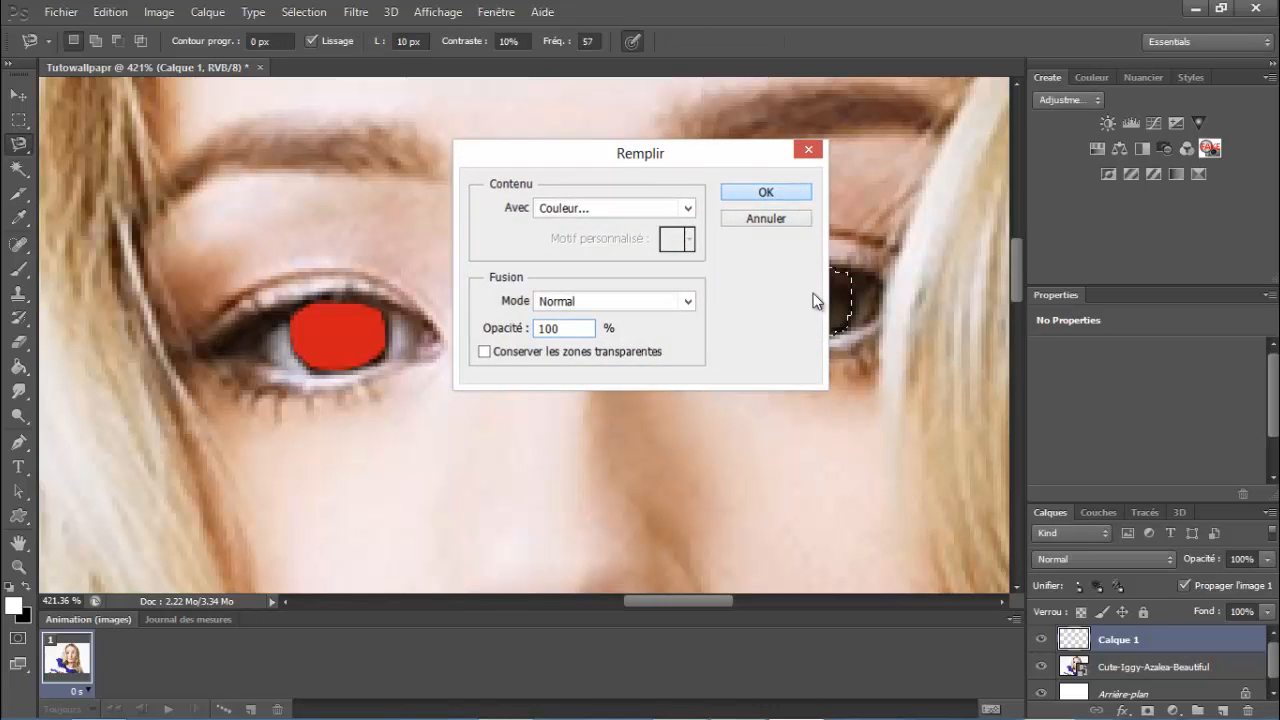
pyautogui.rightClick(824, 311)
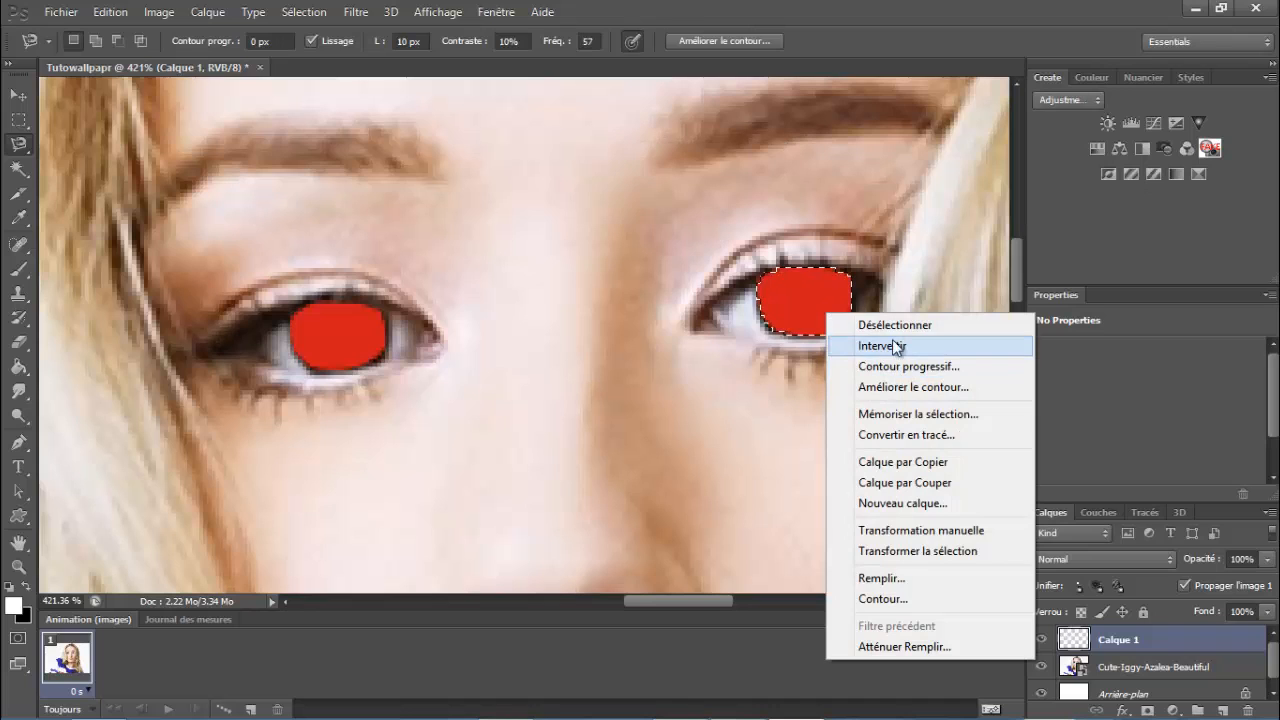
pyautogui.click(901, 327)
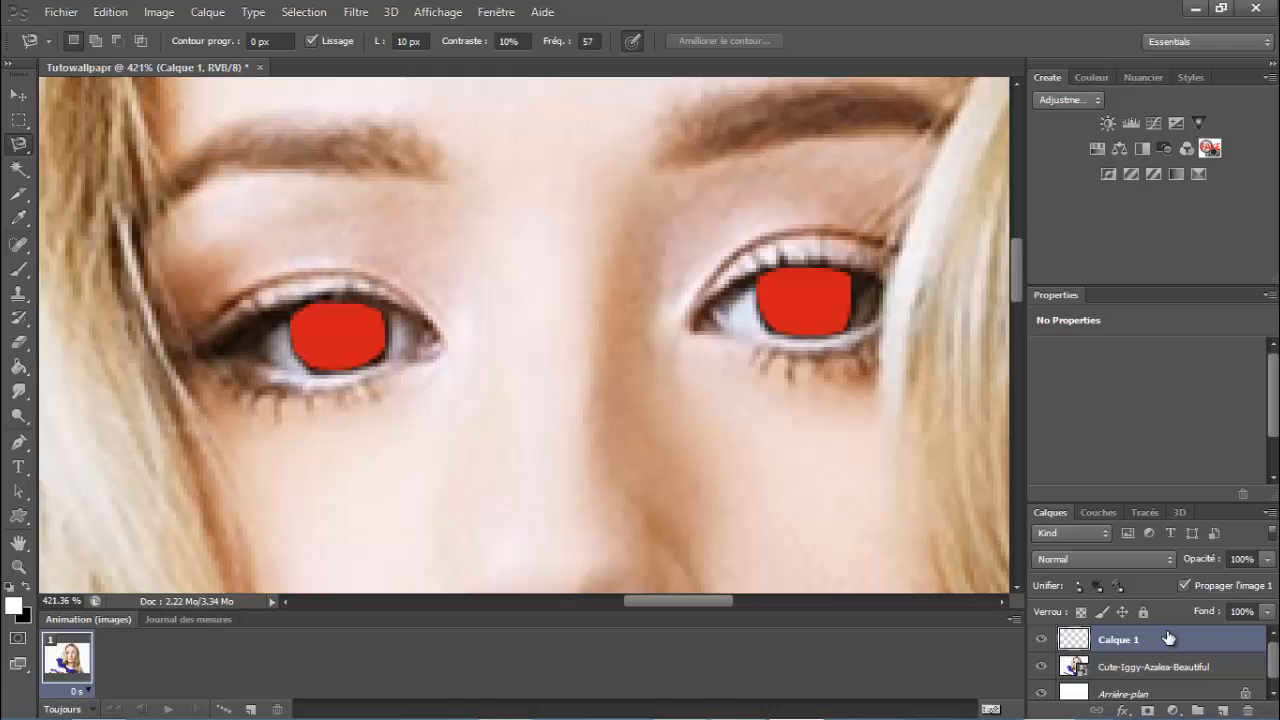
# Recolour the red irises to blue with Hue/Saturation: hue -160, saturation +44, lightness -11
pyautogui.press('i')
pyautogui.hotkey('ctrl', 'u')
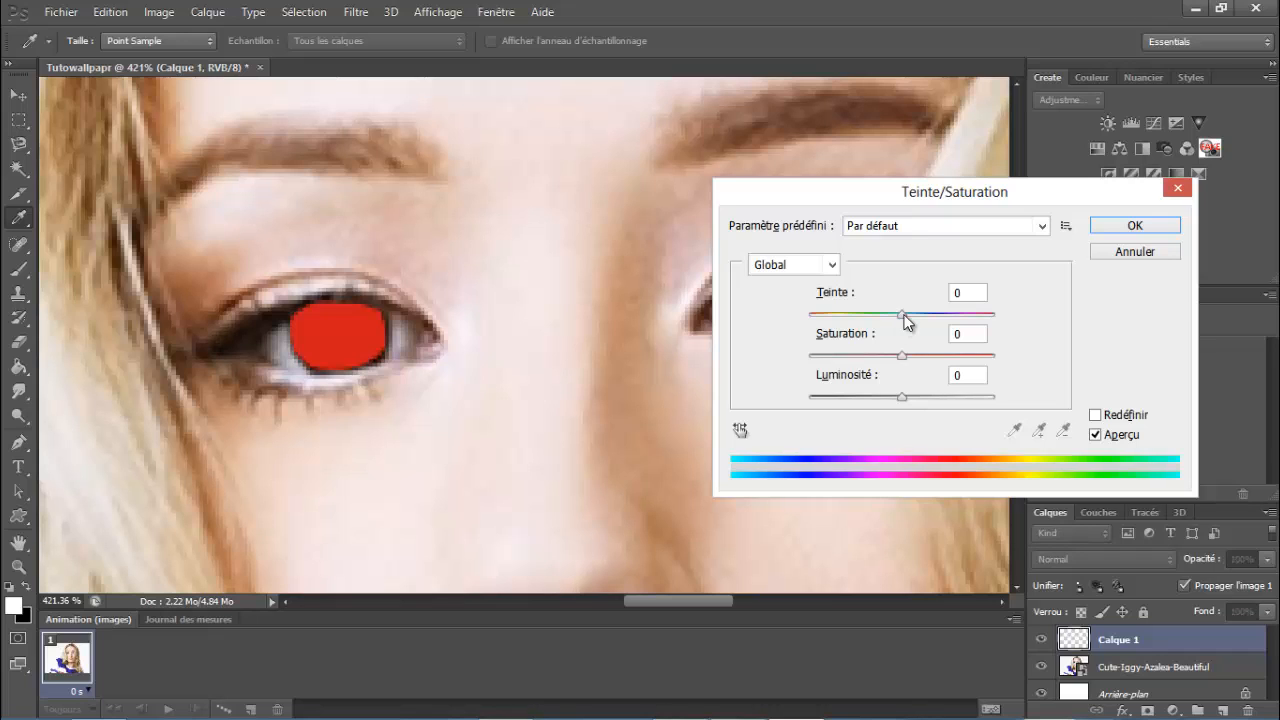
pyautogui.moveTo(903, 316); pyautogui.dragTo(922, 338)
pyautogui.moveTo(931, 330); pyautogui.dragTo(816, 316)
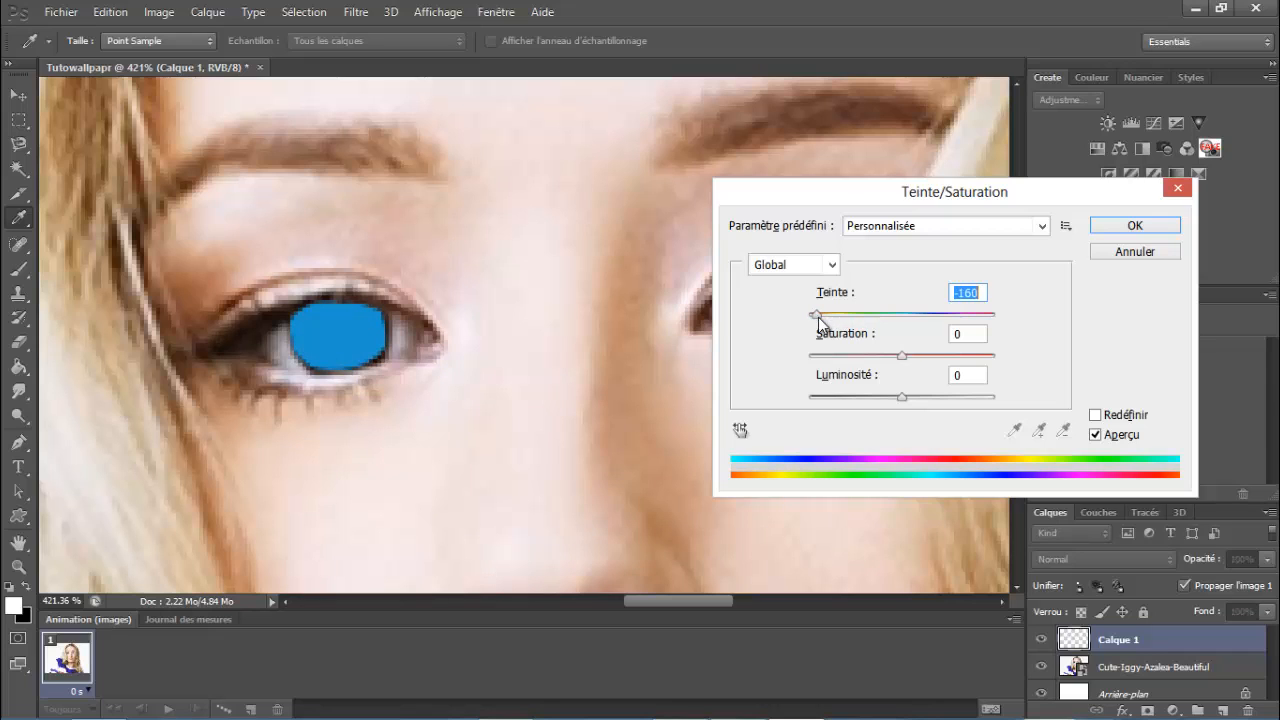
pyautogui.moveTo(900, 362); pyautogui.dragTo(951, 359)
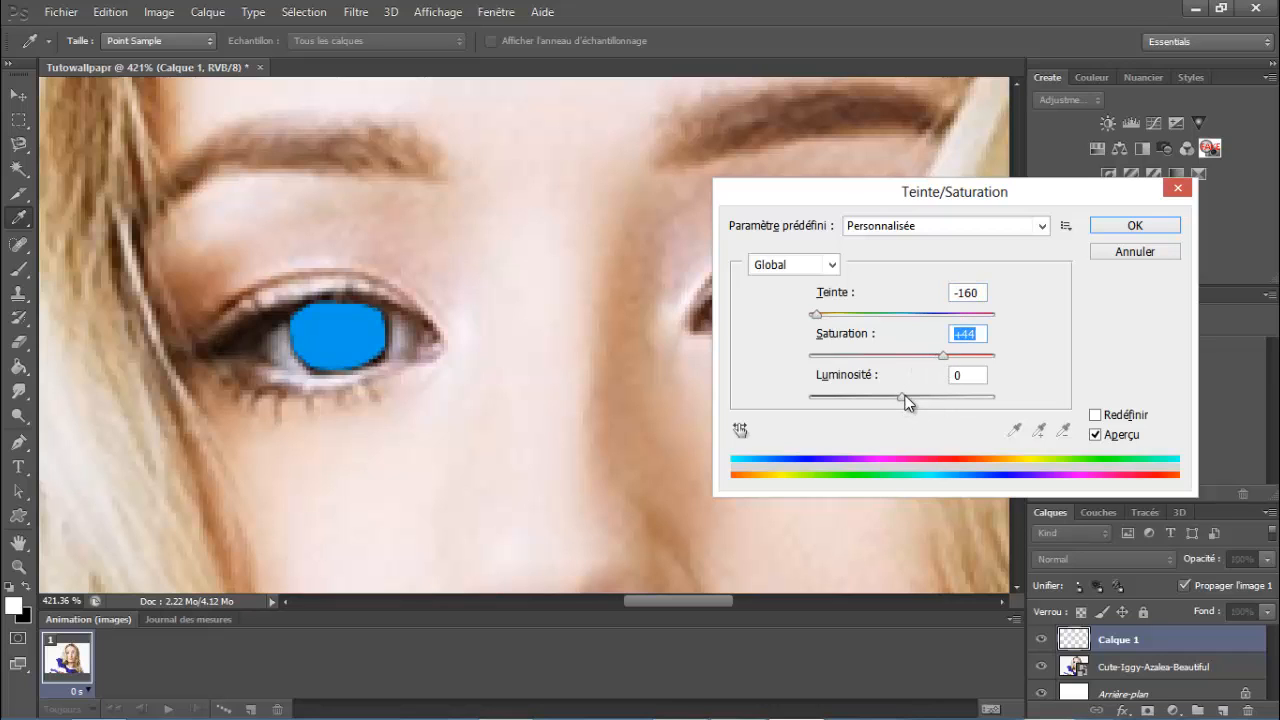
pyautogui.moveTo(909, 399)
pyautogui.mouseDown()
pyautogui.moveTo(940, 393)
pyautogui.moveTo(880, 392)
pyautogui.moveTo(890, 396)
pyautogui.mouseUp()
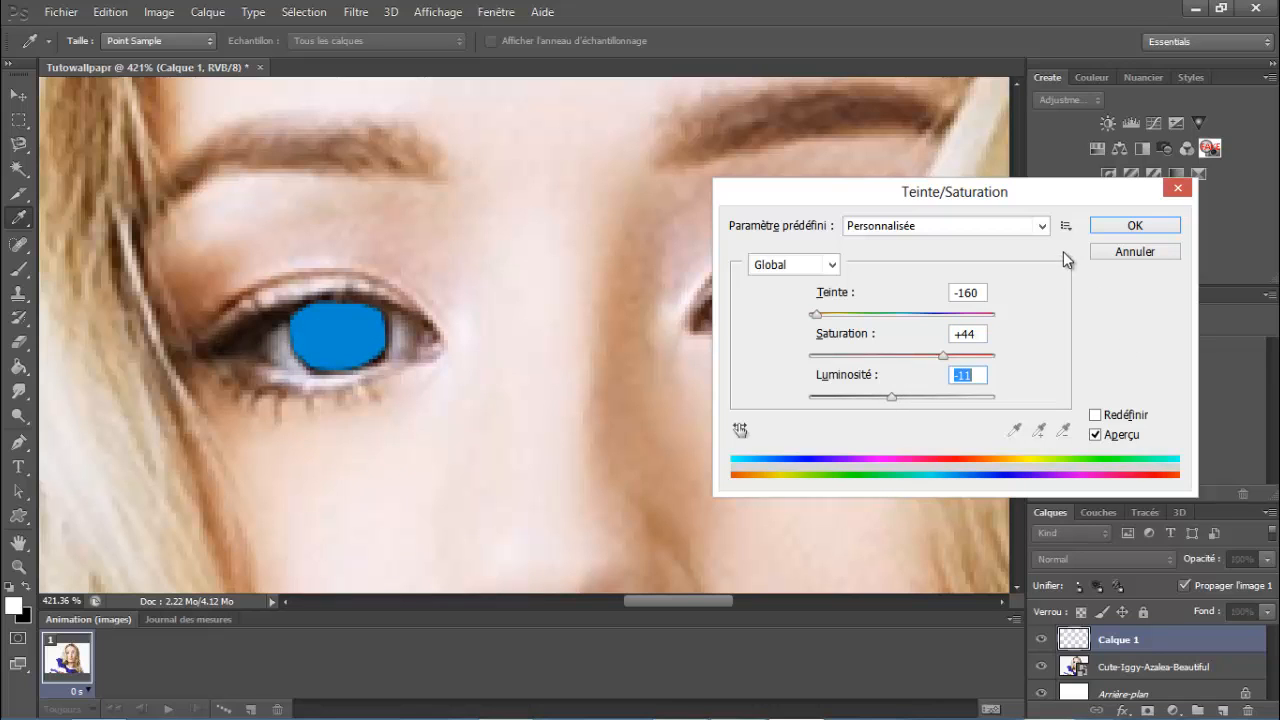
pyautogui.click(1134, 225)
pyautogui.press('l')
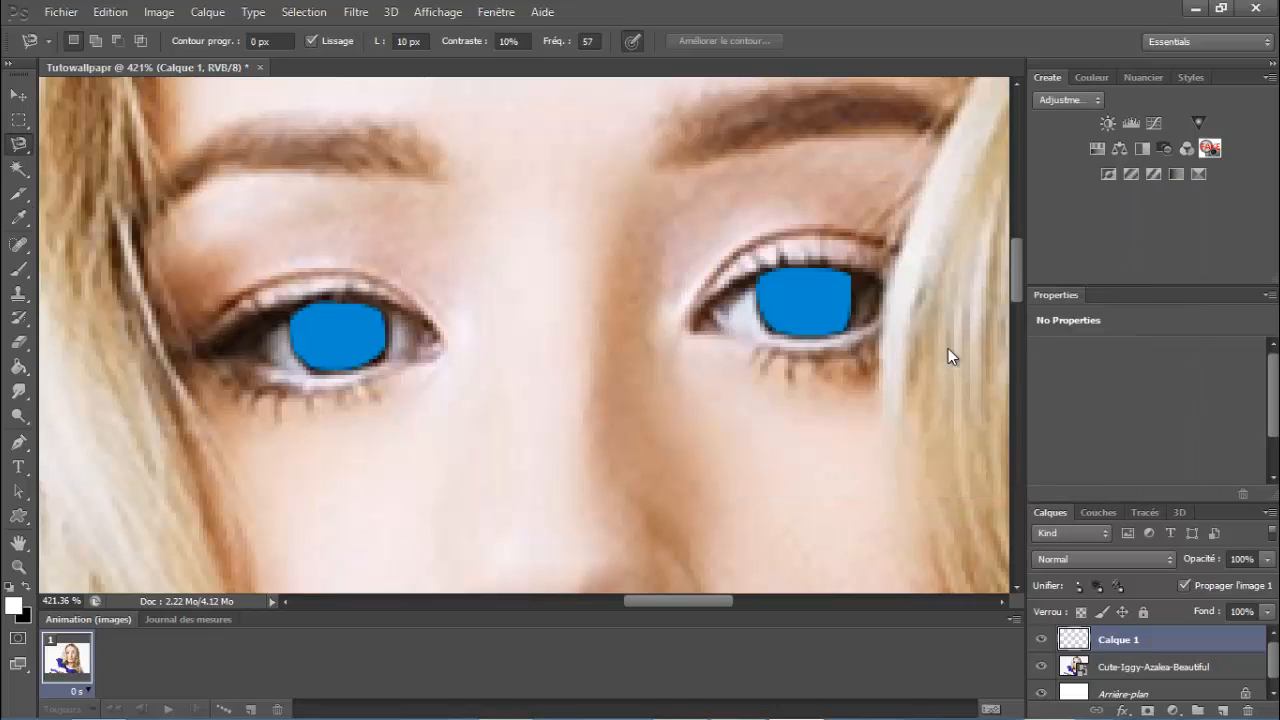
# Lower the opacity of the eye colour layer (Calque 1) to 46%
pyautogui.click(18, 341)
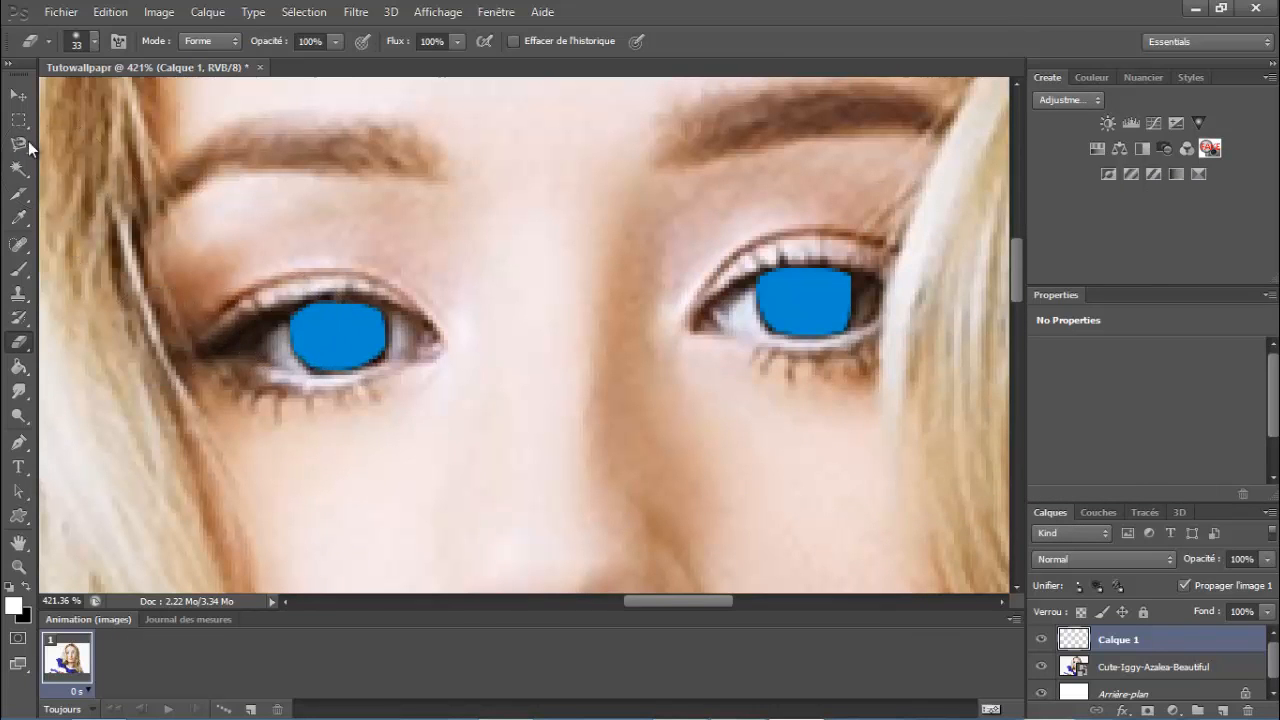
pyautogui.click(1267, 561)
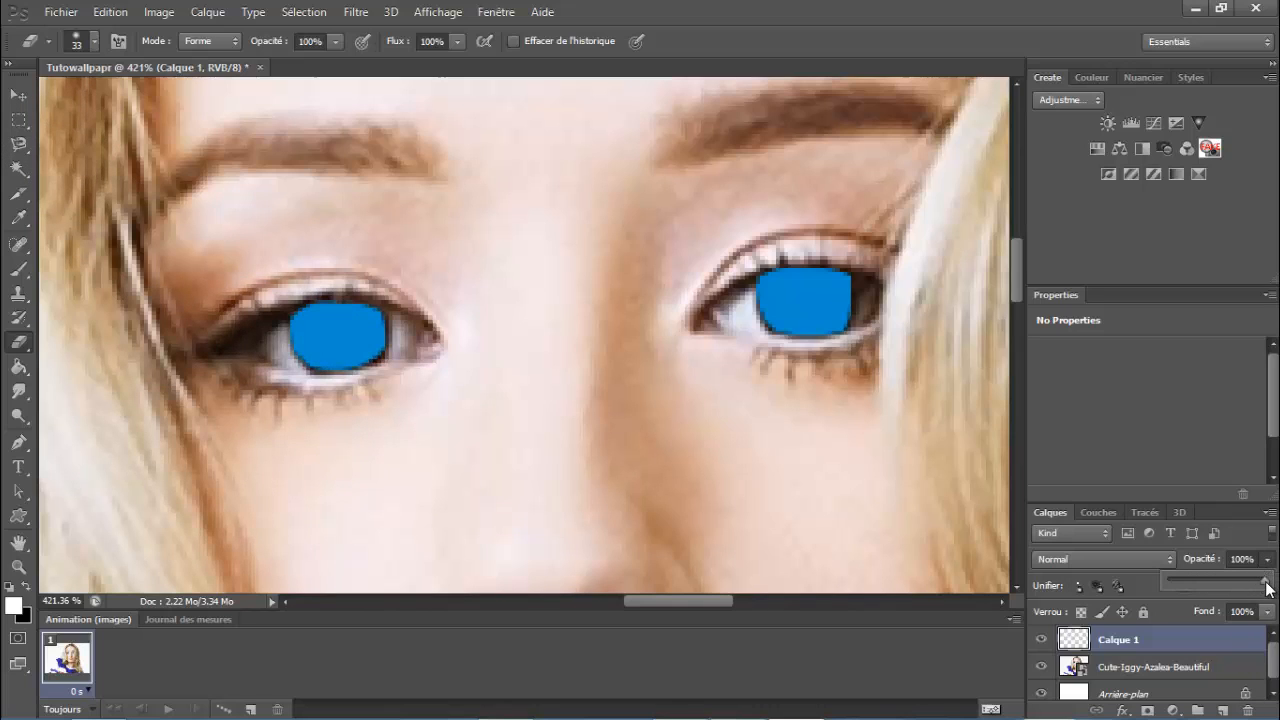
pyautogui.moveTo(1266, 580); pyautogui.dragTo(1203, 584)
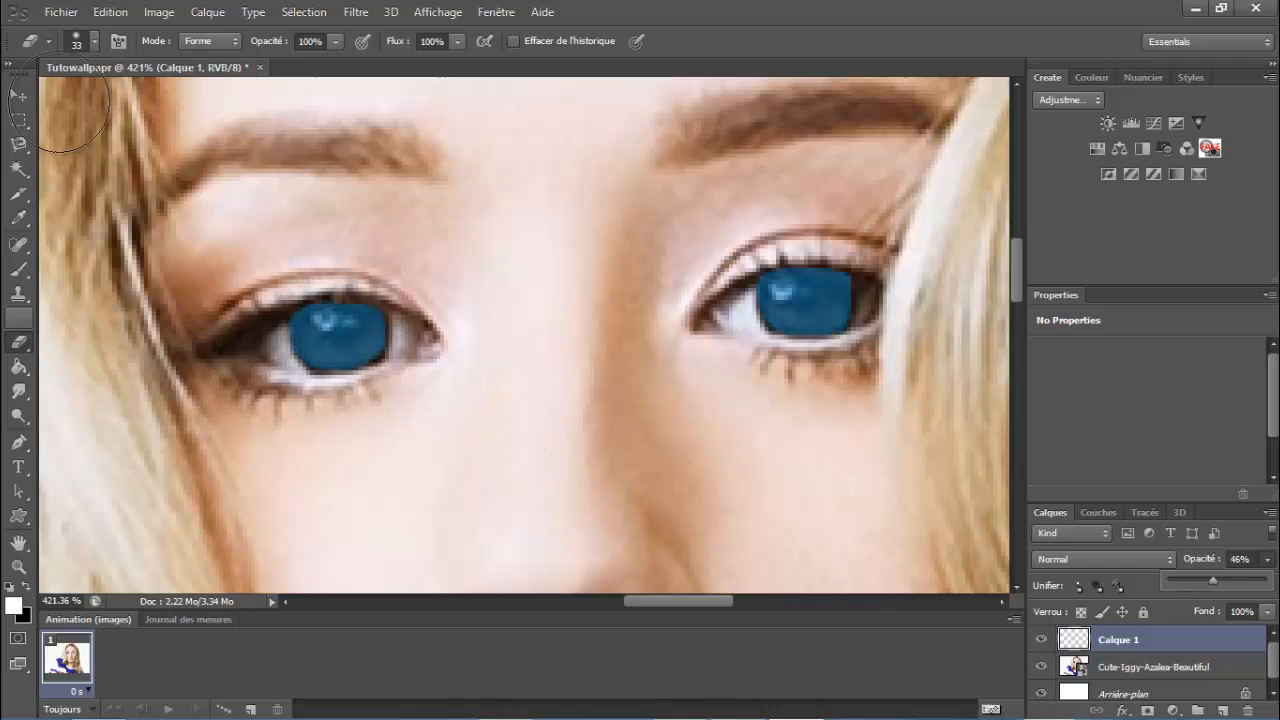
# Set the Eraser to a soft 8 px brush and erase the blue over both pupils
pyautogui.click(93, 42)
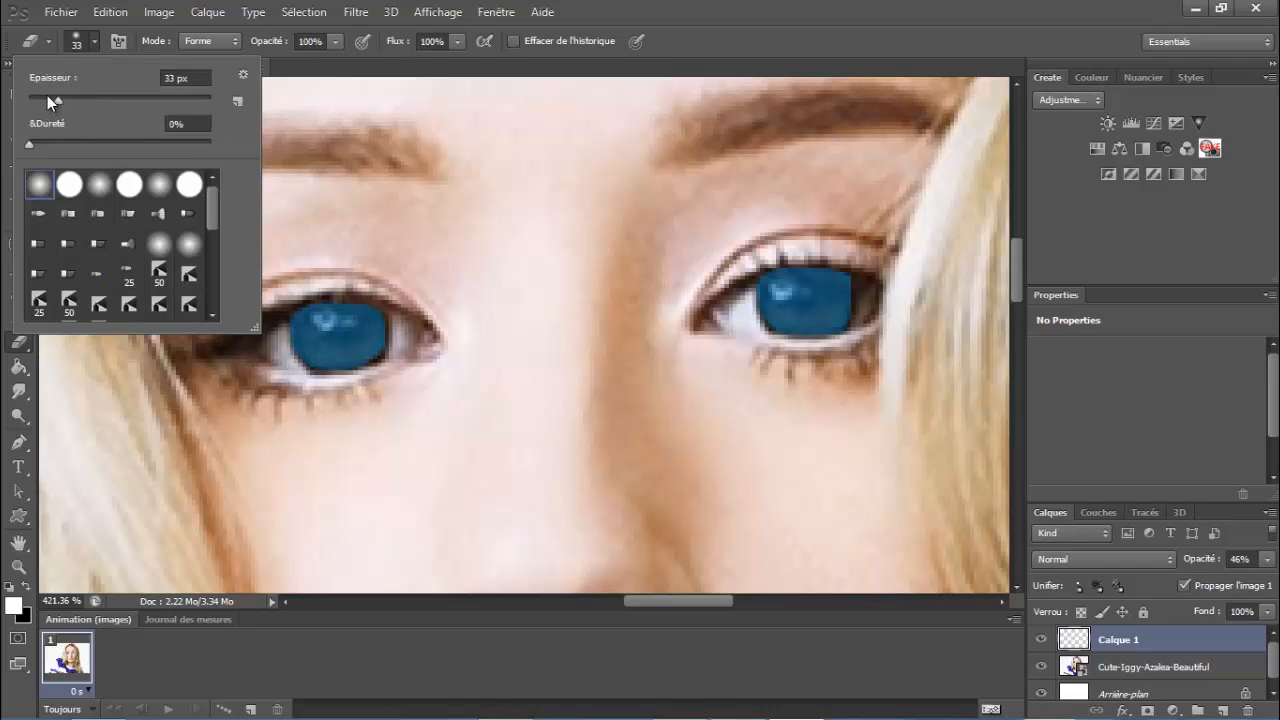
pyautogui.moveTo(47, 95); pyautogui.dragTo(38, 98)
pyautogui.moveTo(36, 96); pyautogui.dragTo(35, 97)
pyautogui.click(801, 294)
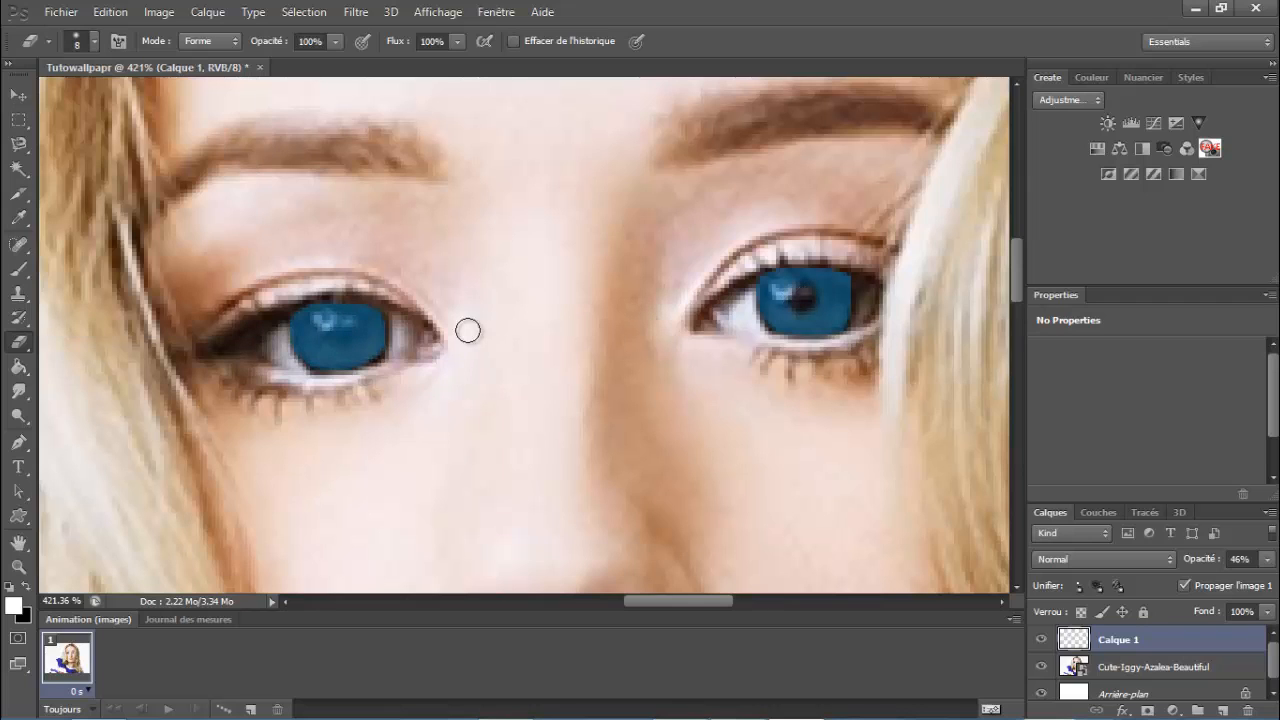
pyautogui.click(343, 333)
# Clean up the outer edges of both blue irises with the 8 px Eraser
pyautogui.click(96, 38)
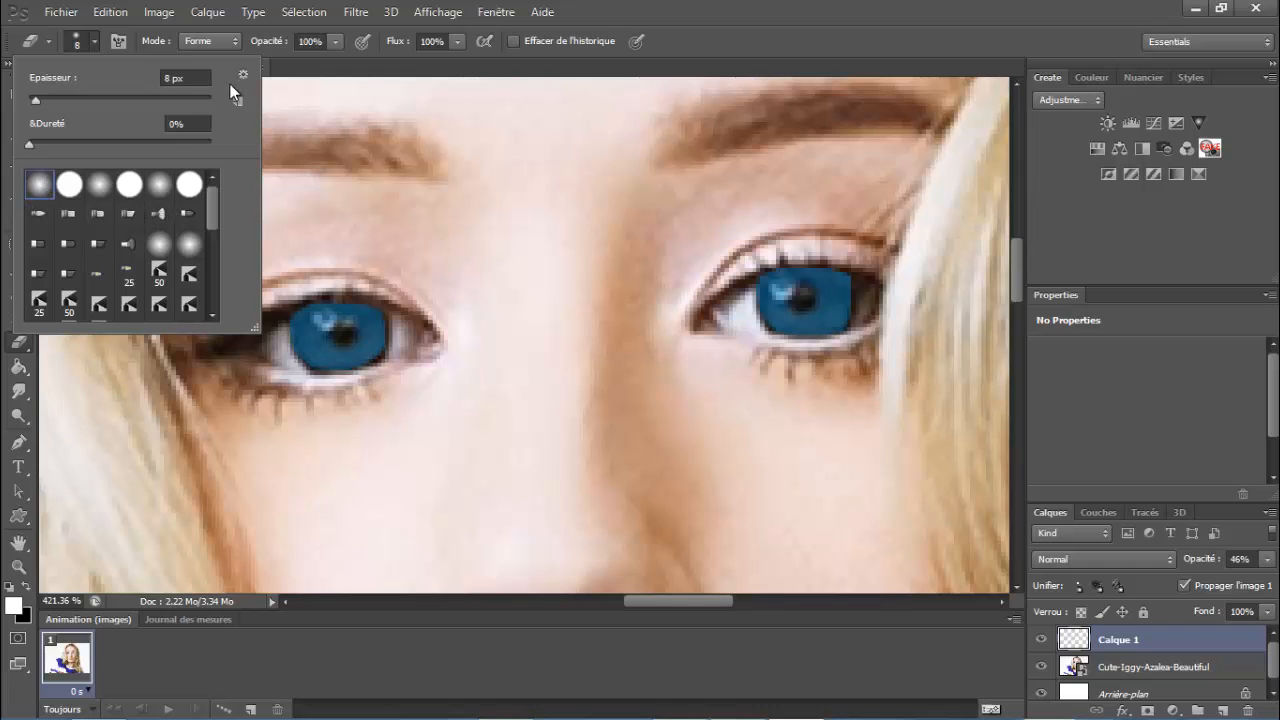
pyautogui.click(291, 310)
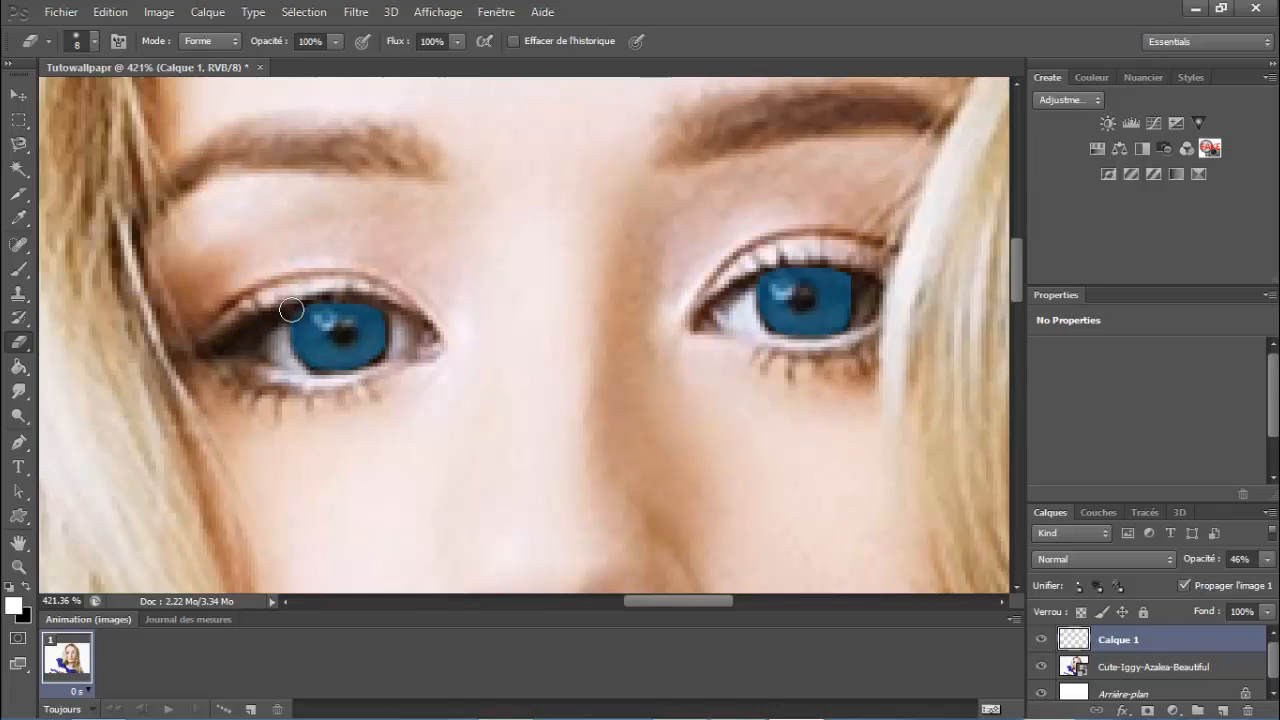
pyautogui.moveTo(291, 310)
pyautogui.mouseDown()
pyautogui.moveTo(313, 292)
pyautogui.moveTo(357, 290)
pyautogui.moveTo(398, 305)
pyautogui.moveTo(402, 348)
pyautogui.moveTo(366, 375)
pyautogui.moveTo(317, 381)
pyautogui.moveTo(278, 355)
pyautogui.moveTo(292, 364)
pyautogui.moveTo(284, 325)
pyautogui.mouseUp()
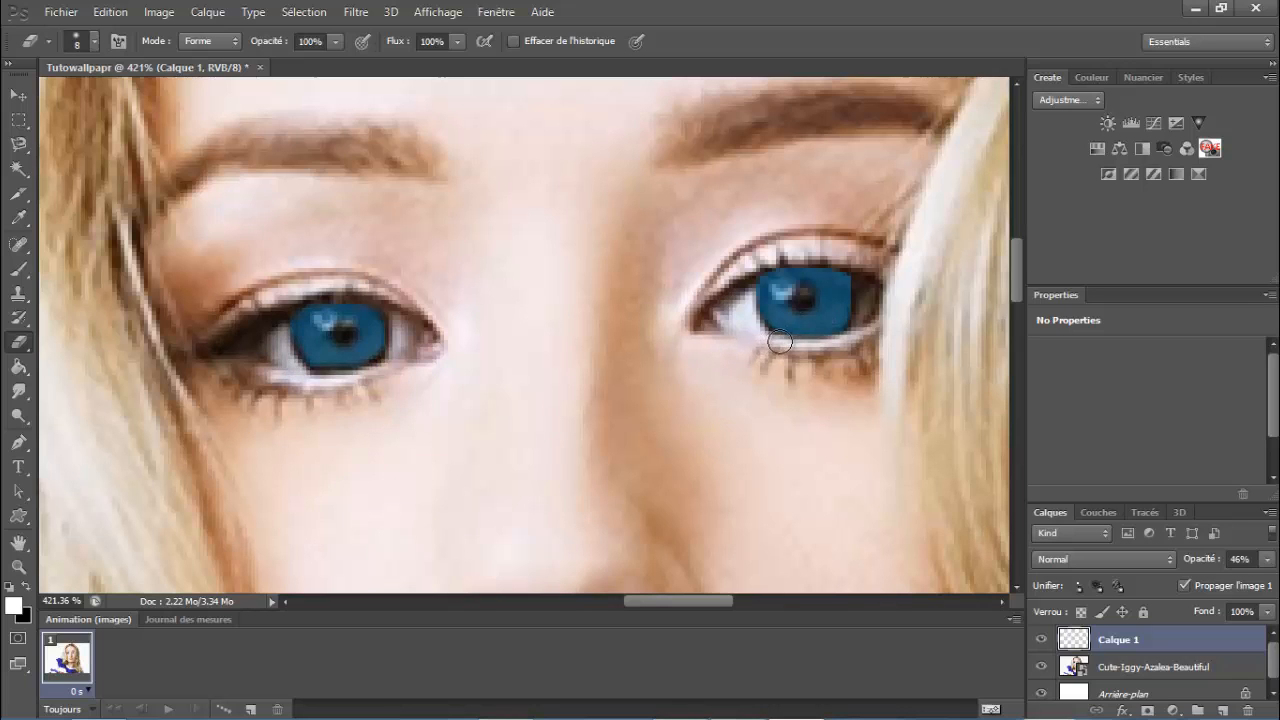
pyautogui.moveTo(780, 342)
pyautogui.mouseDown()
pyautogui.moveTo(838, 343)
pyautogui.moveTo(855, 328)
pyautogui.moveTo(855, 264)
pyautogui.mouseUp()
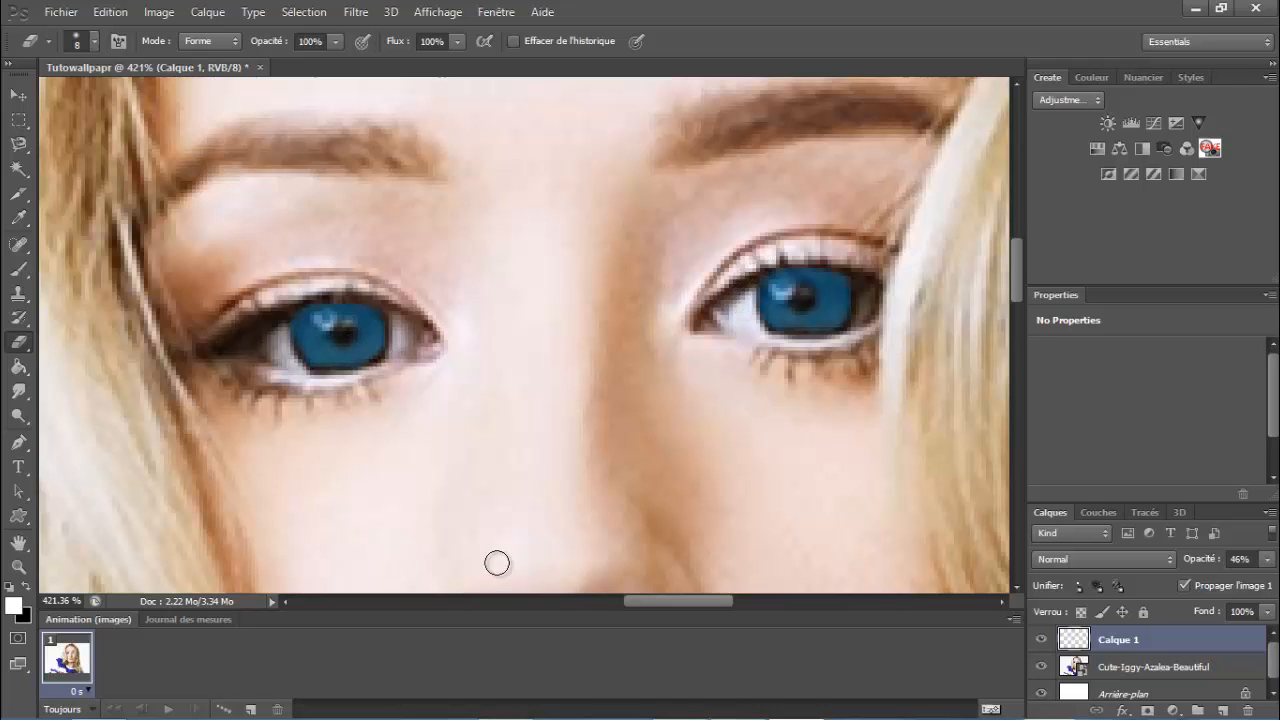
# Fine-tune the blue of the eyes with Hue/Saturation, setting hue to +5 and saturation to -29
pyautogui.click(18, 542)
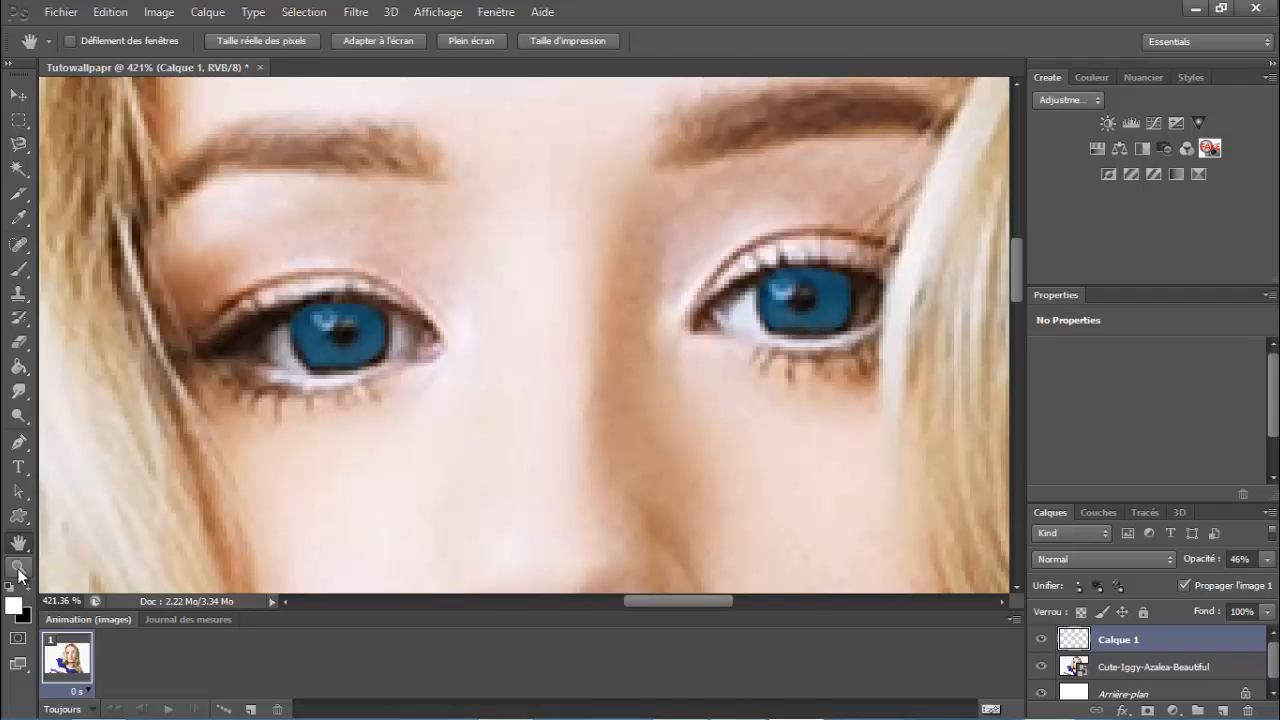
pyautogui.click(18, 567)
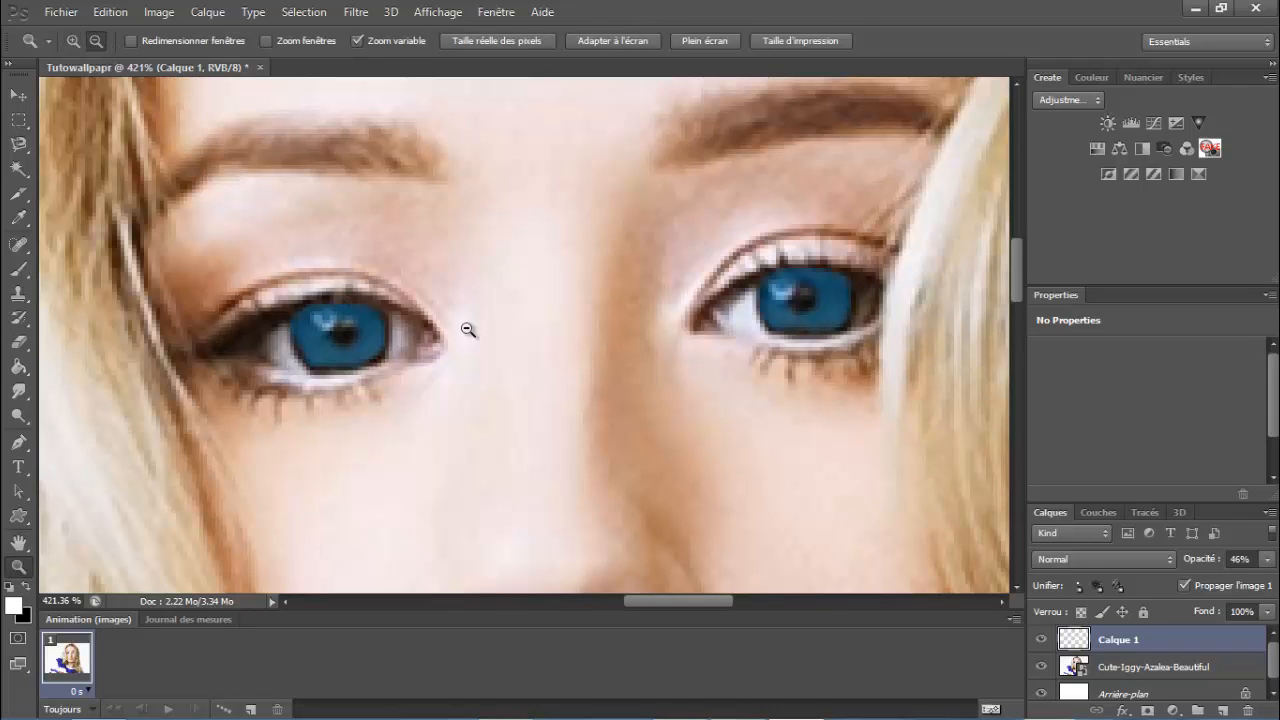
pyautogui.moveTo(519, 334); pyautogui.dragTo(395, 343)
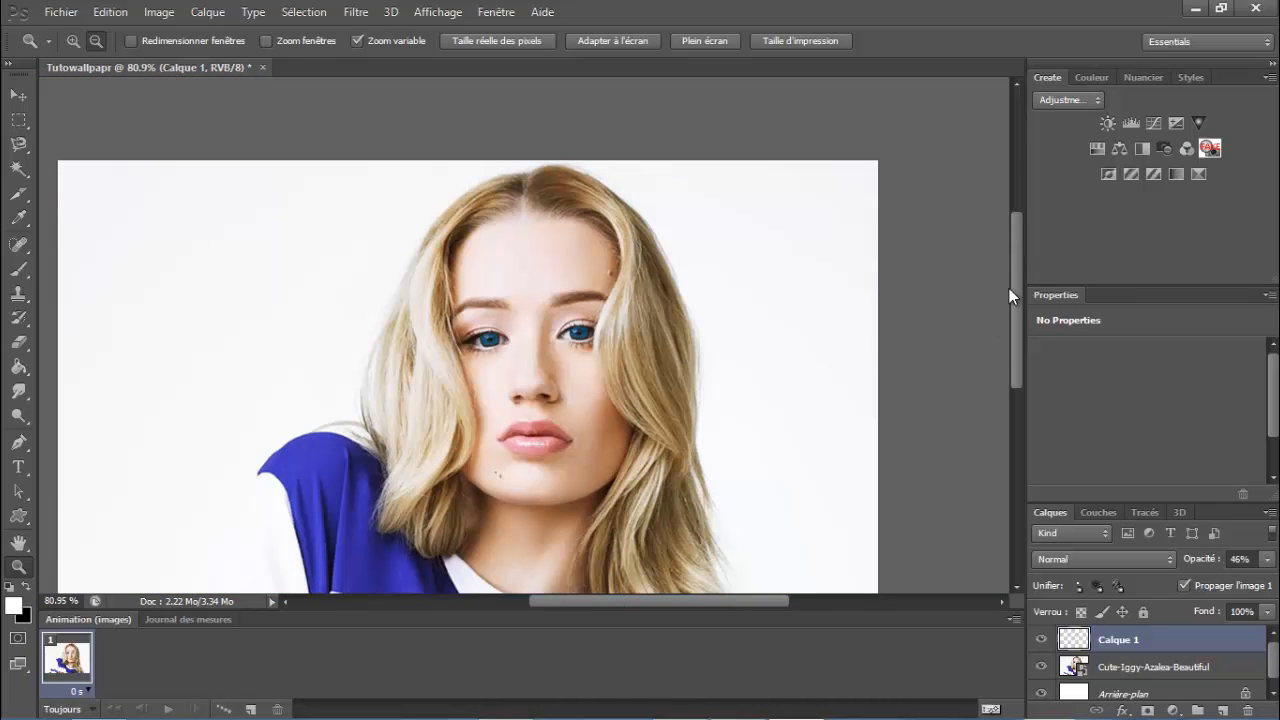
pyautogui.moveTo(1013, 296); pyautogui.dragTo(1013, 321)
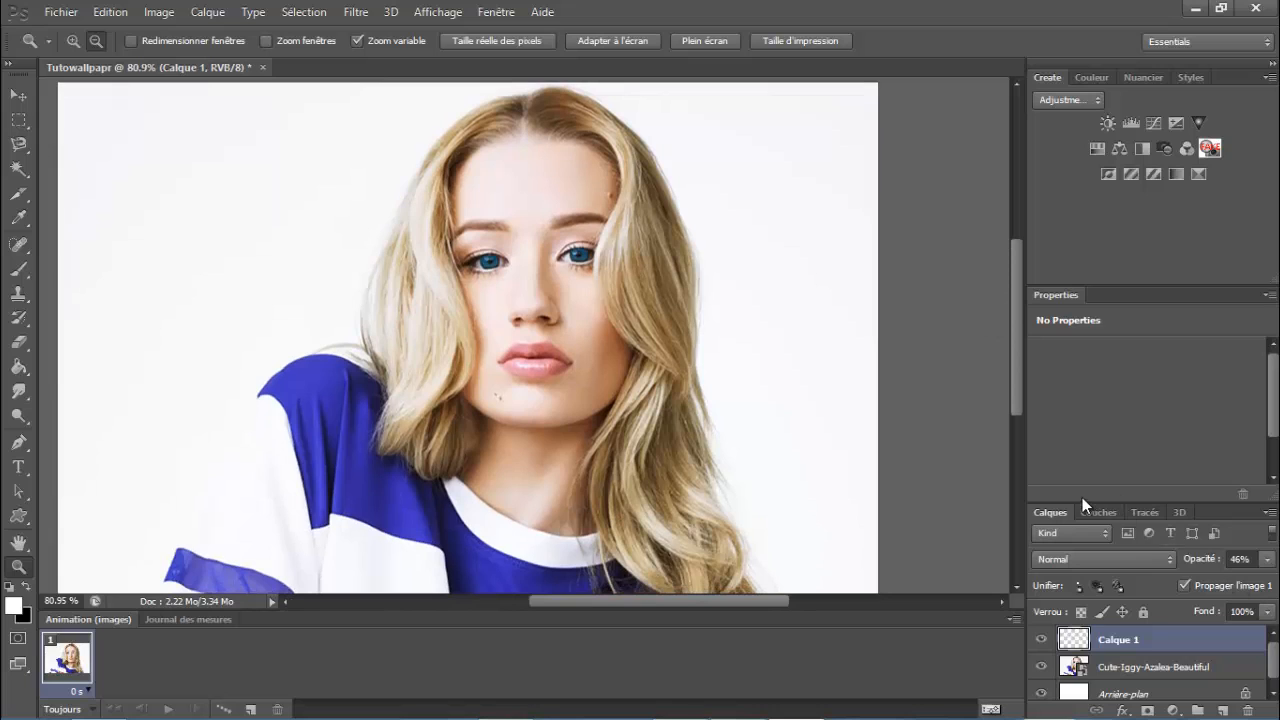
pyautogui.hotkey('ctrl', 'u')
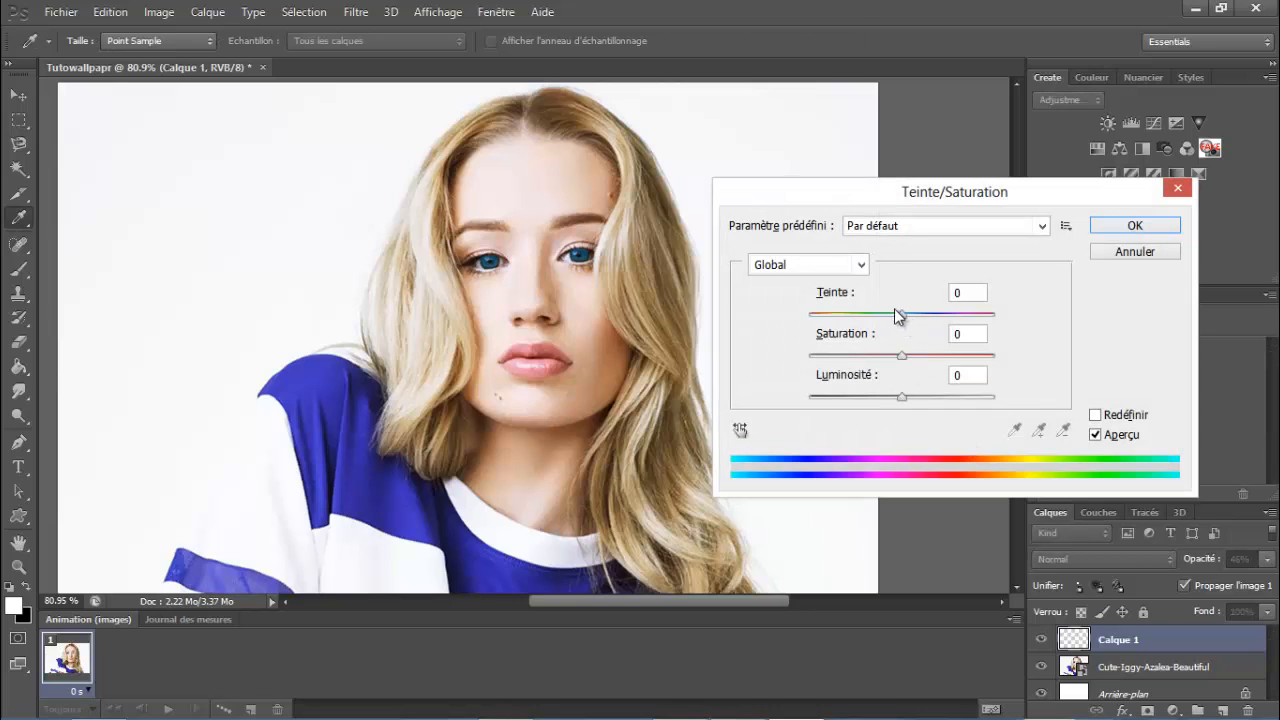
pyautogui.moveTo(866, 320); pyautogui.dragTo(835, 321)
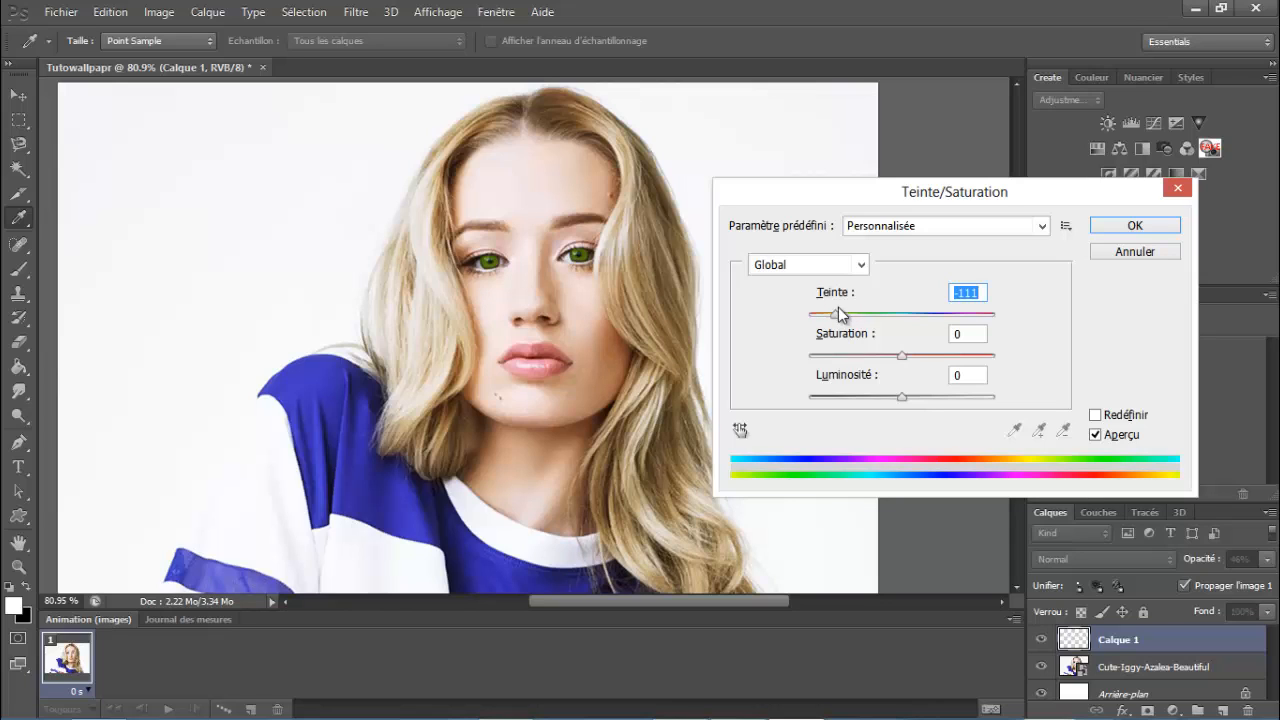
pyautogui.moveTo(837, 318); pyautogui.dragTo(917, 317)
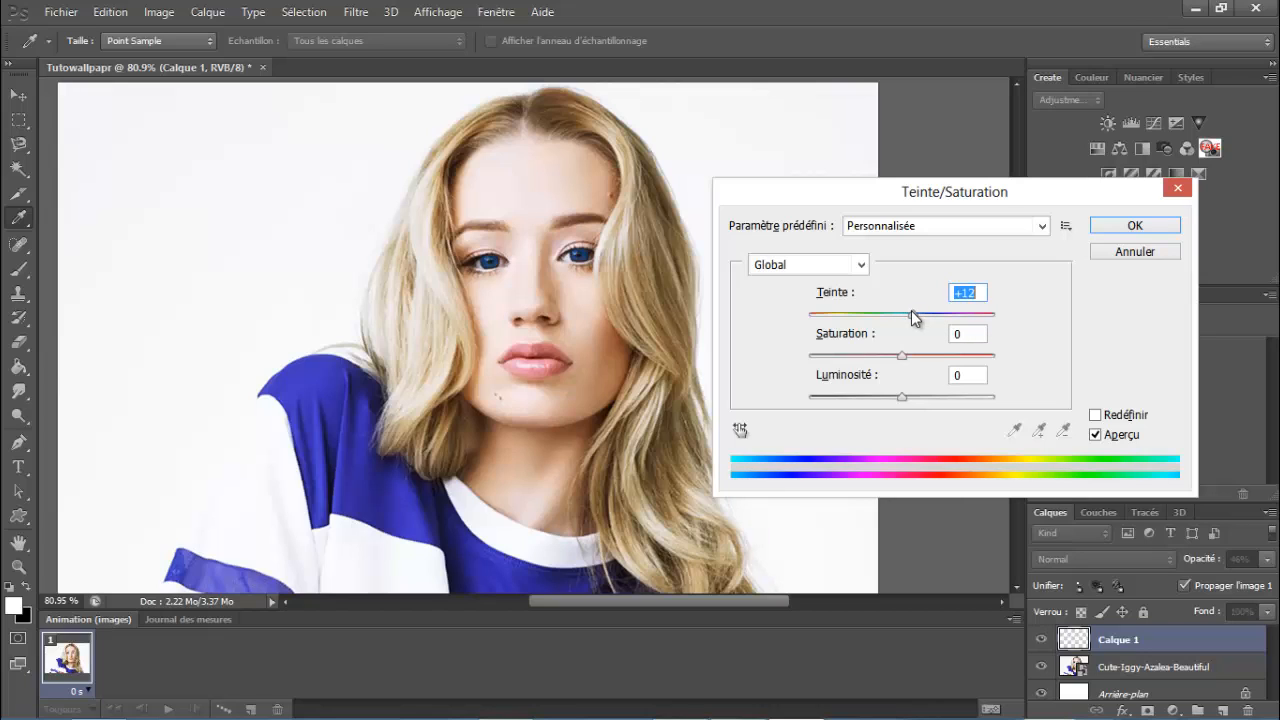
pyautogui.moveTo(908, 317); pyautogui.dragTo(903, 403)
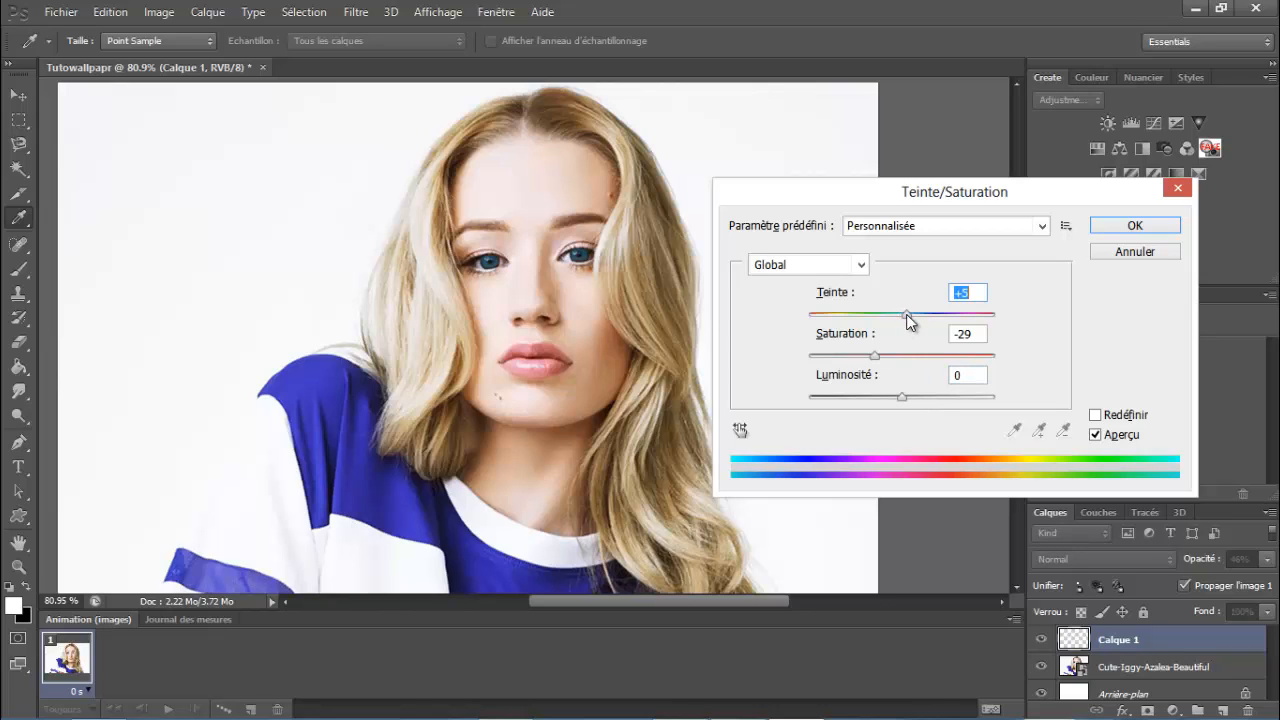
pyautogui.click(1130, 228)
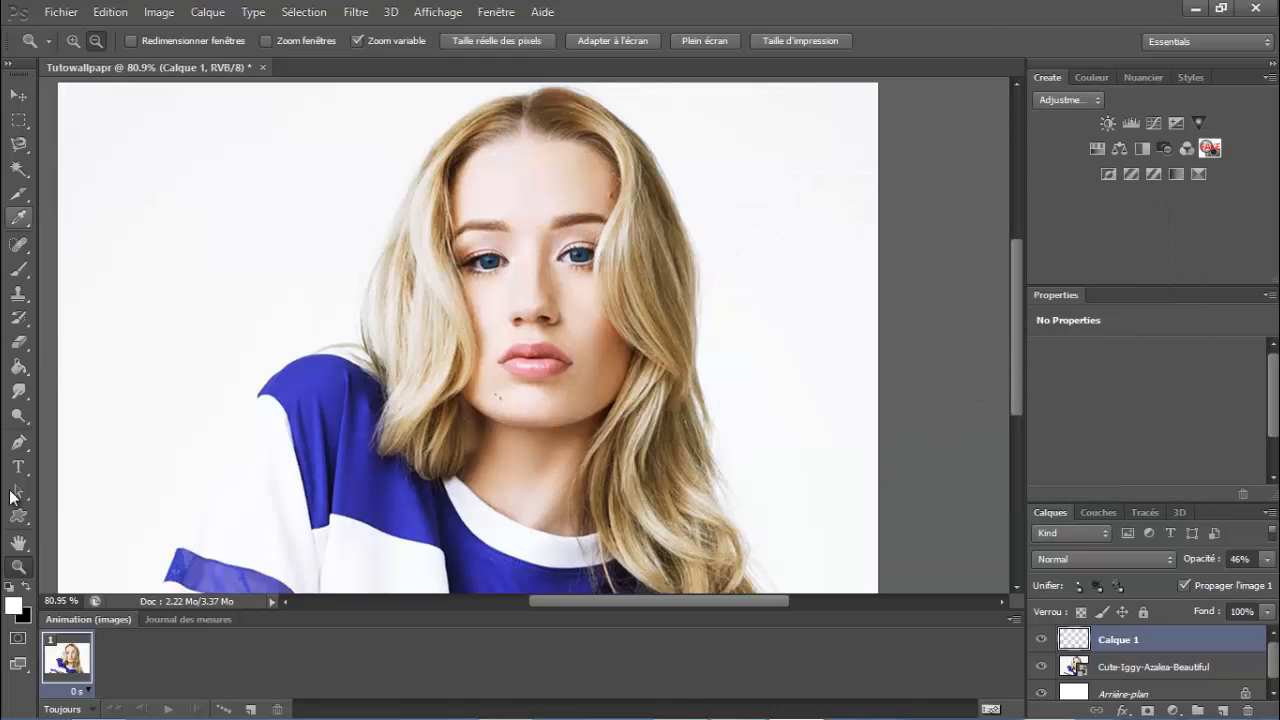
# Select the outline of the lips with the Magnetic Lasso, keeping the eye colour layer active
pyautogui.moveTo(536, 383); pyautogui.dragTo(520, 384)
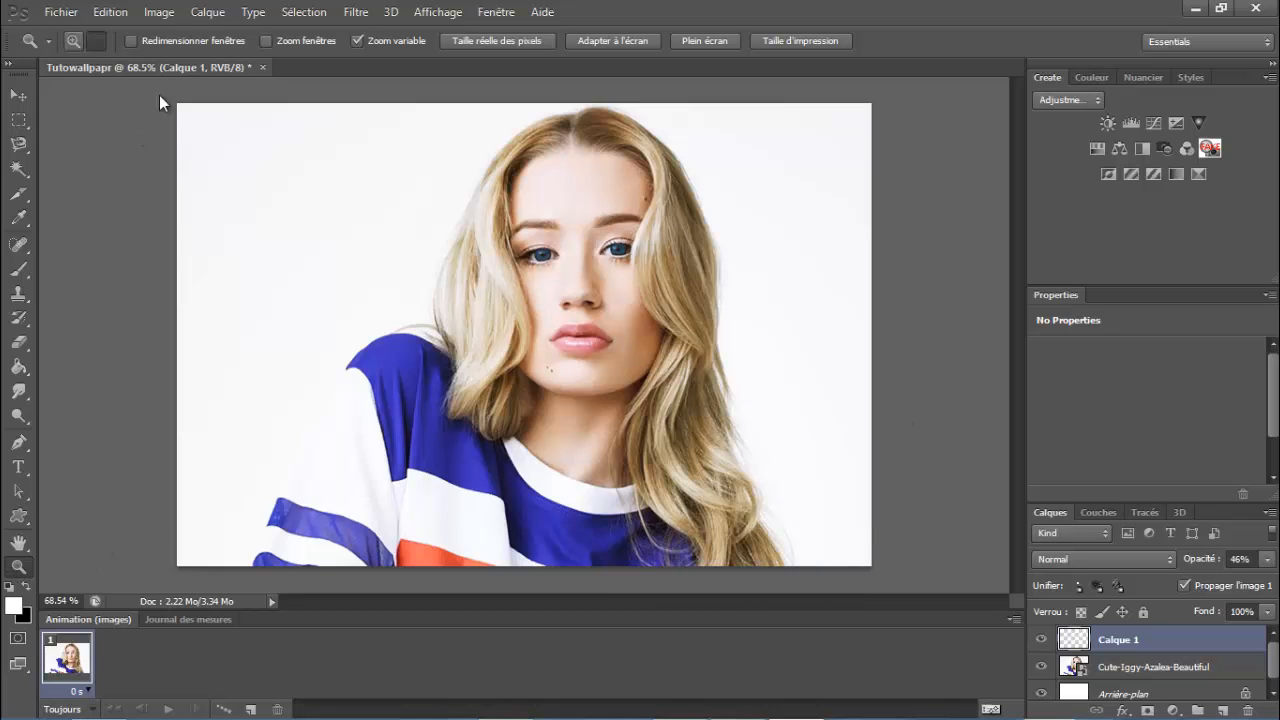
pyautogui.keyDown('alt'); pyautogui.click(585, 330); pyautogui.keyUp('alt')
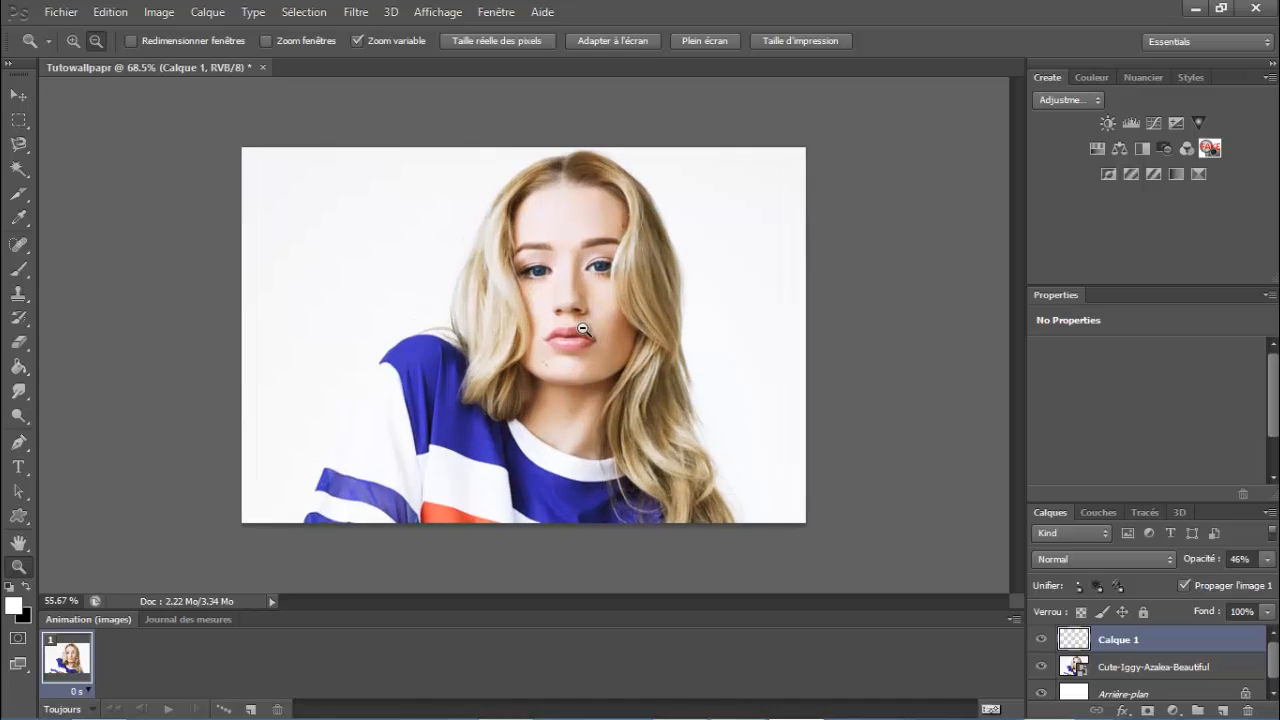
pyautogui.moveTo(583, 329); pyautogui.dragTo(684, 244)
pyautogui.click(71, 44)
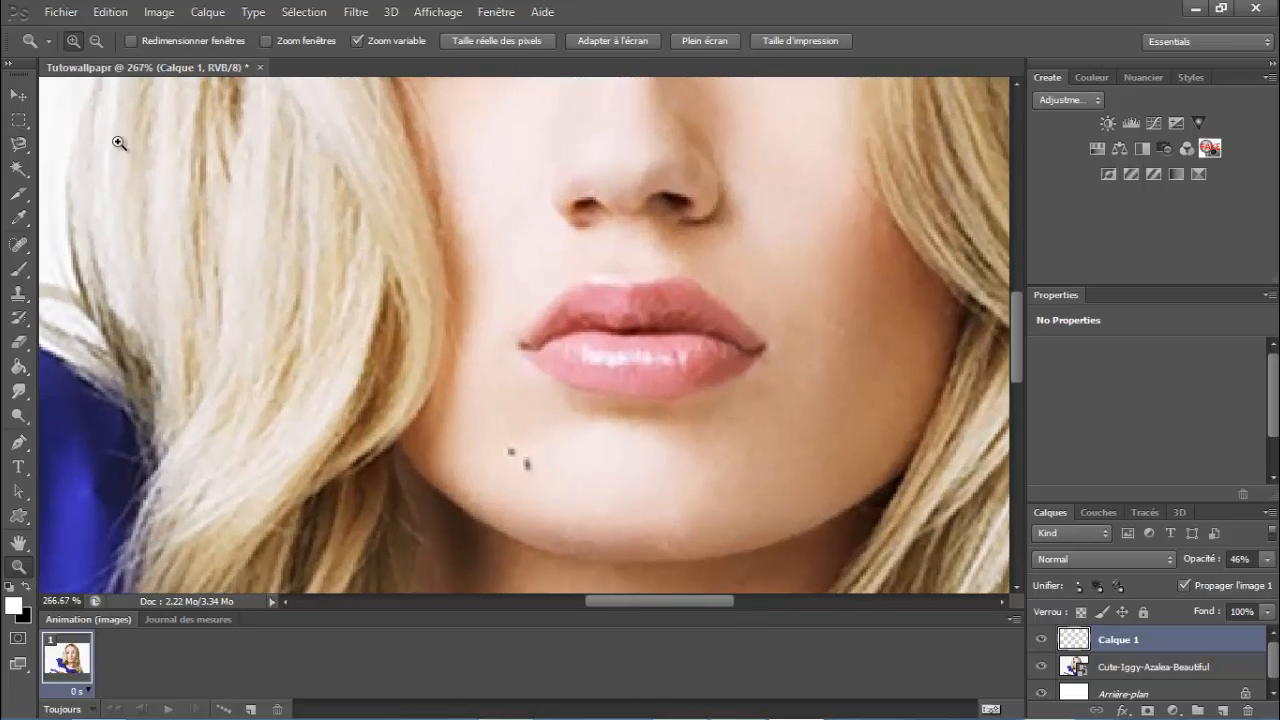
pyautogui.click(18, 143)
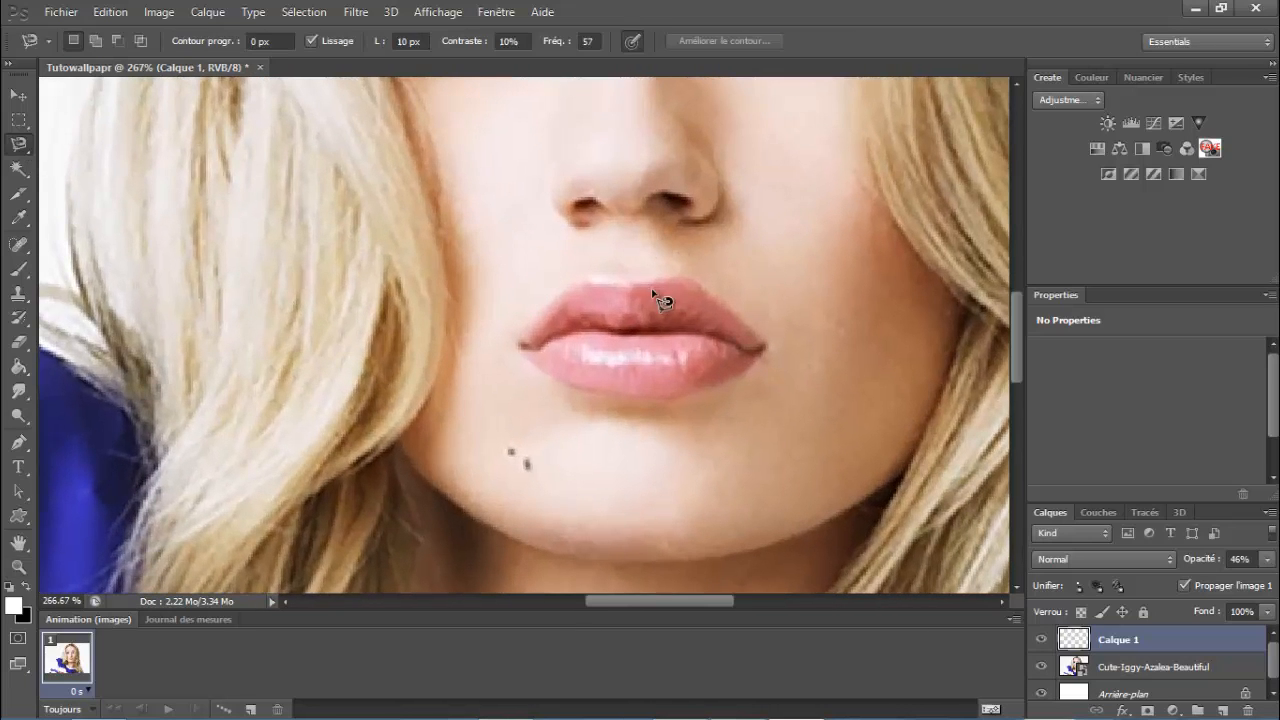
pyautogui.click(525, 344)
pyautogui.click(765, 347)
pyautogui.click(640, 399)
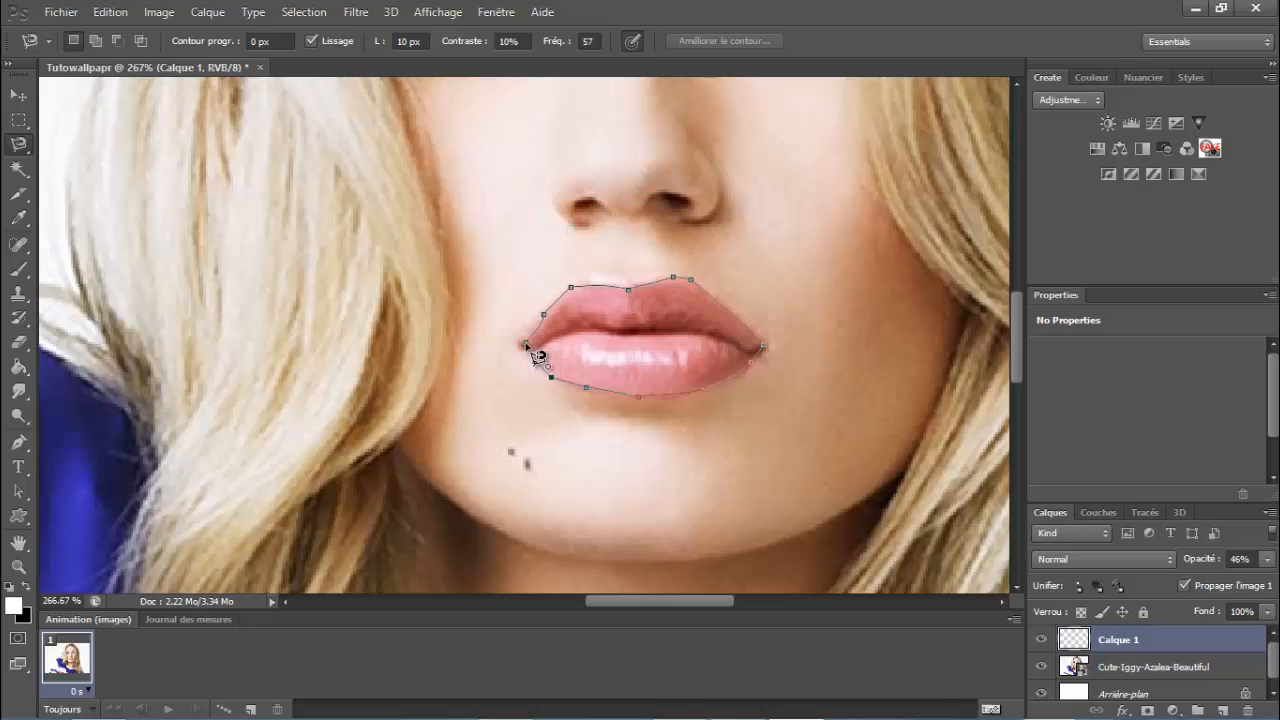
pyautogui.click(528, 345)
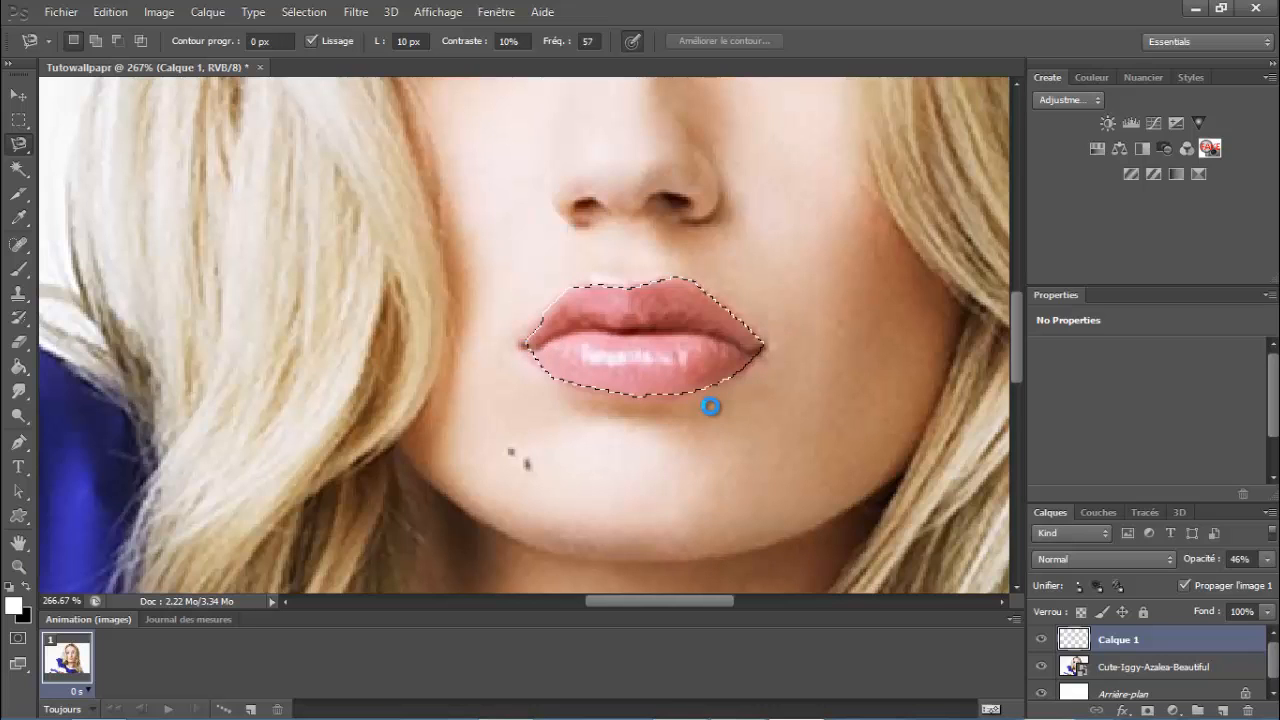
# Fill the selected lips with red on Calque 1 and deselect them
pyautogui.rightClick(671, 351)
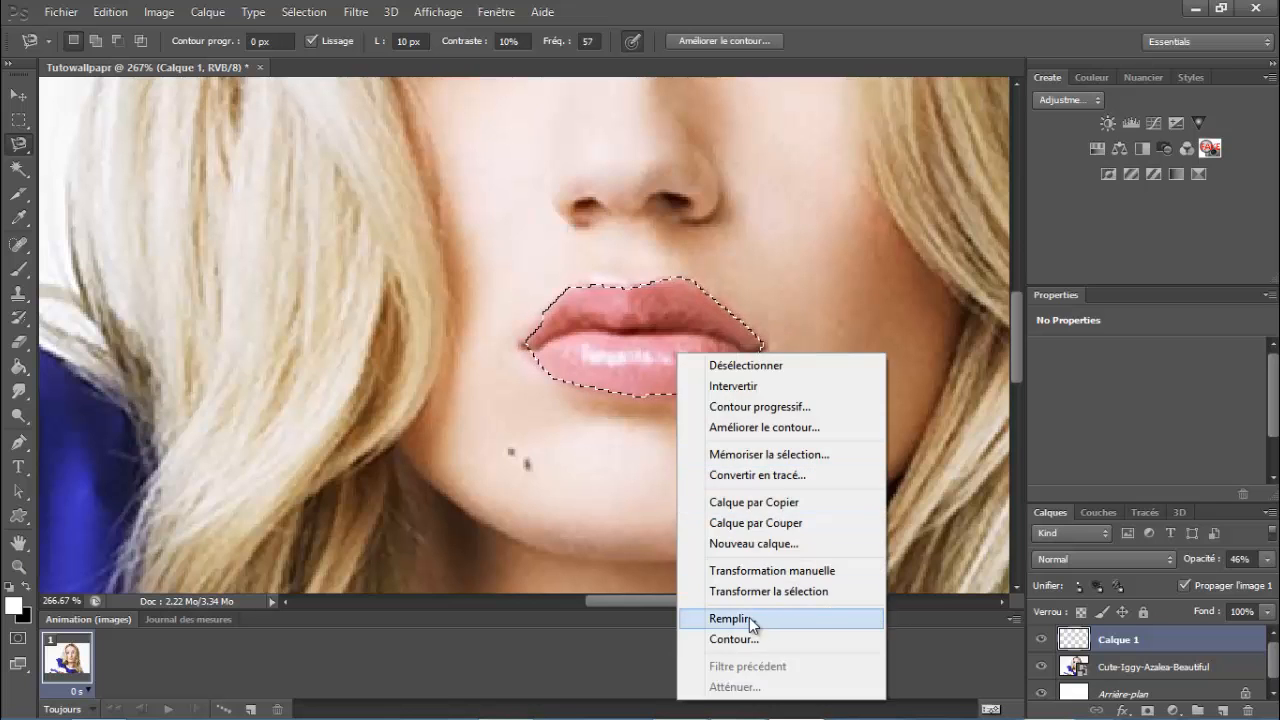
pyautogui.click(749, 617)
pyautogui.click(751, 189)
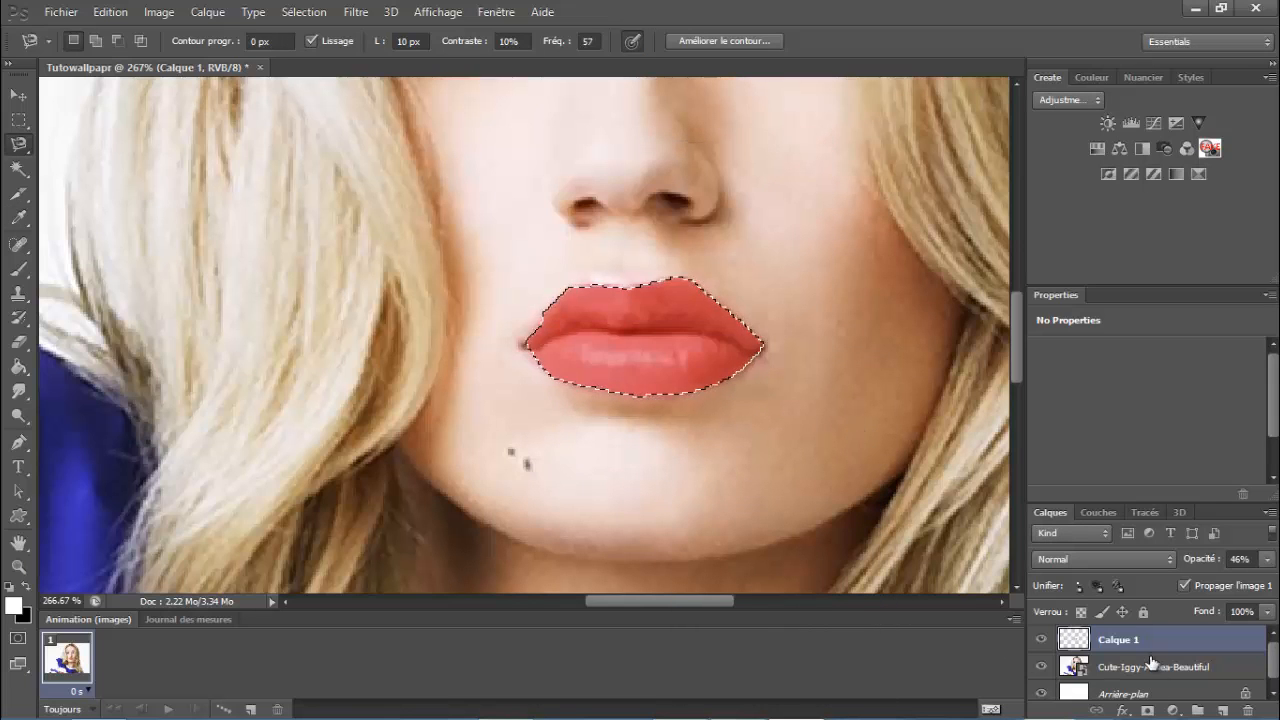
pyautogui.rightClick(664, 349)
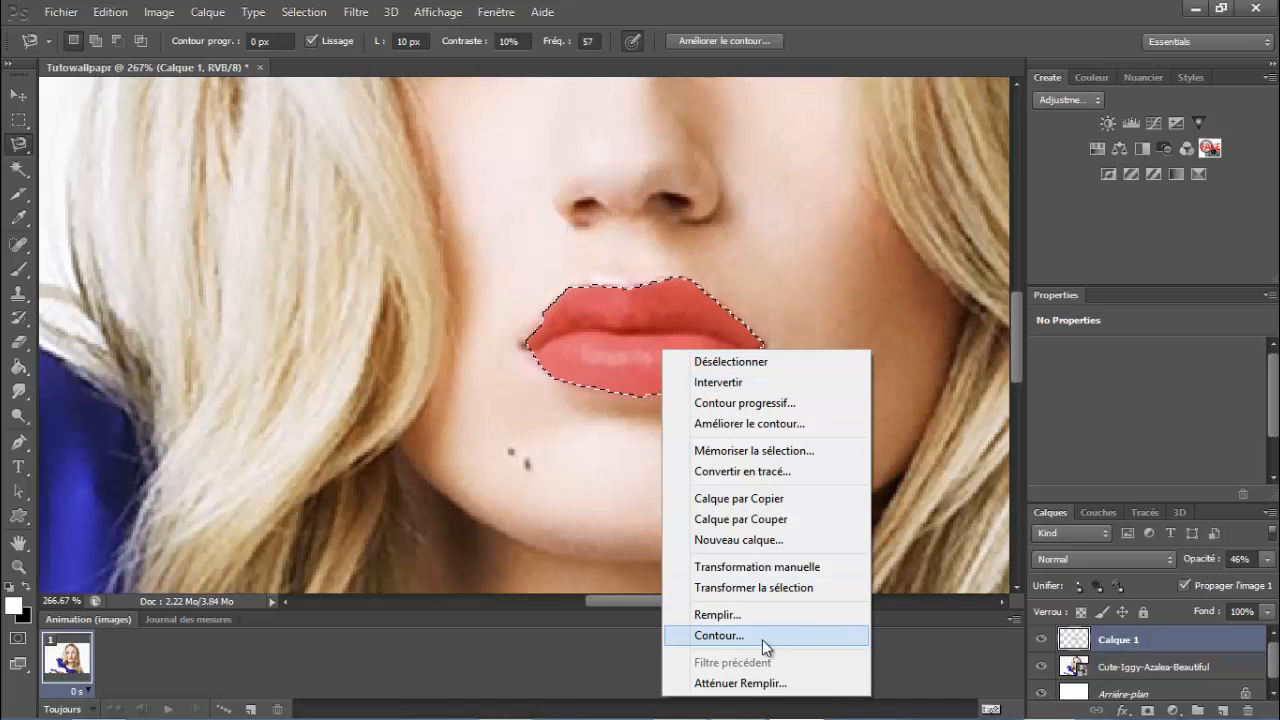
pyautogui.click(742, 361)
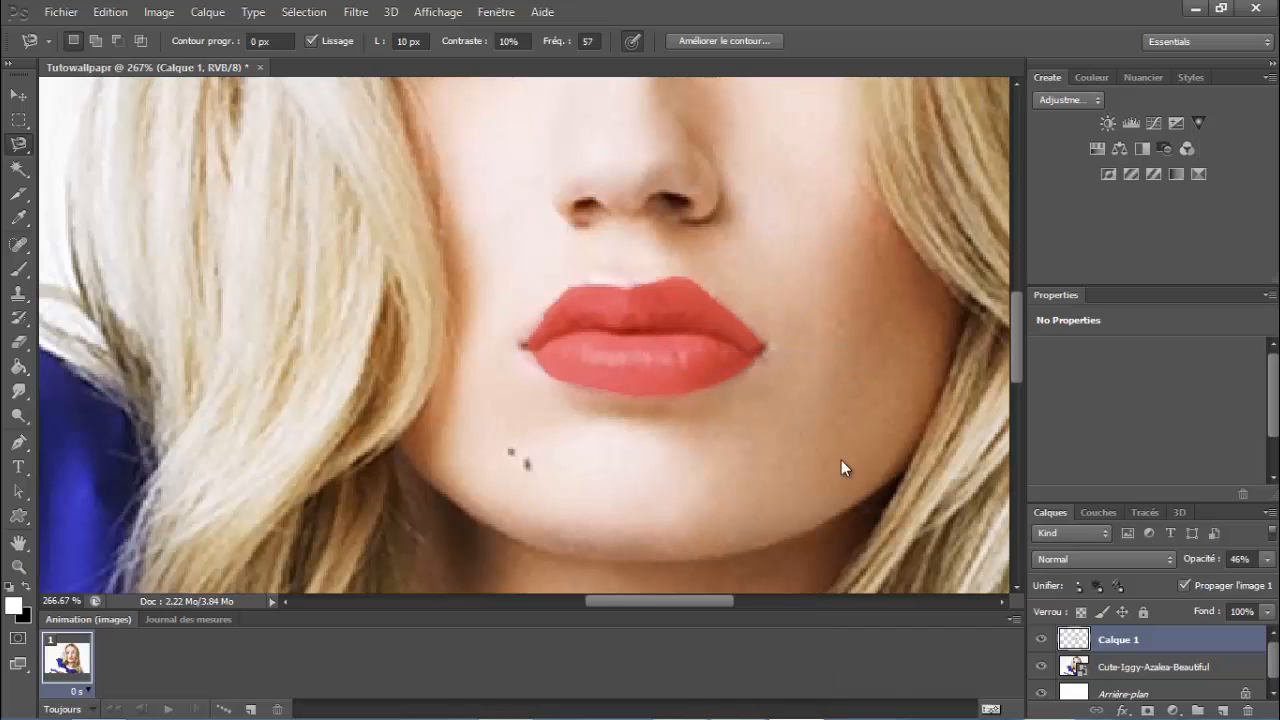
# Erase the red that spills over the edges of the lips with the 8 px Eraser
pyautogui.click(18, 341)
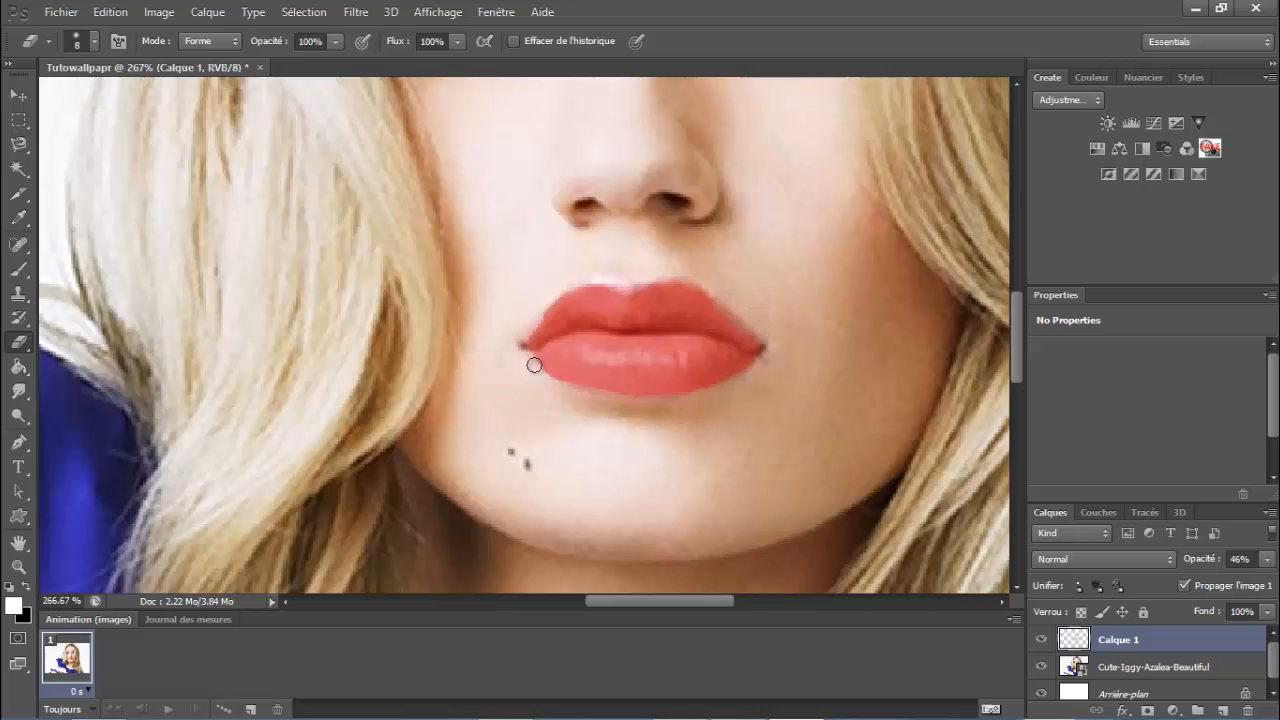
pyautogui.moveTo(534, 365); pyautogui.dragTo(638, 401)
pyautogui.click(18, 568)
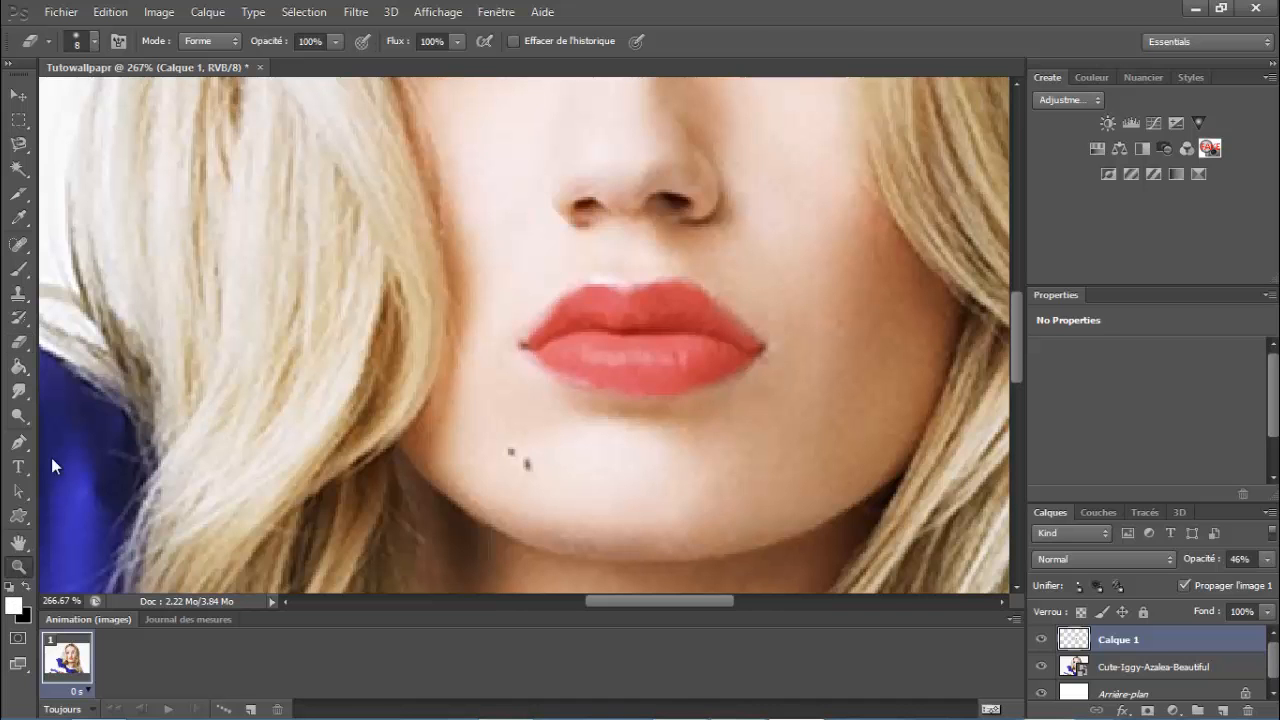
pyautogui.click(95, 42)
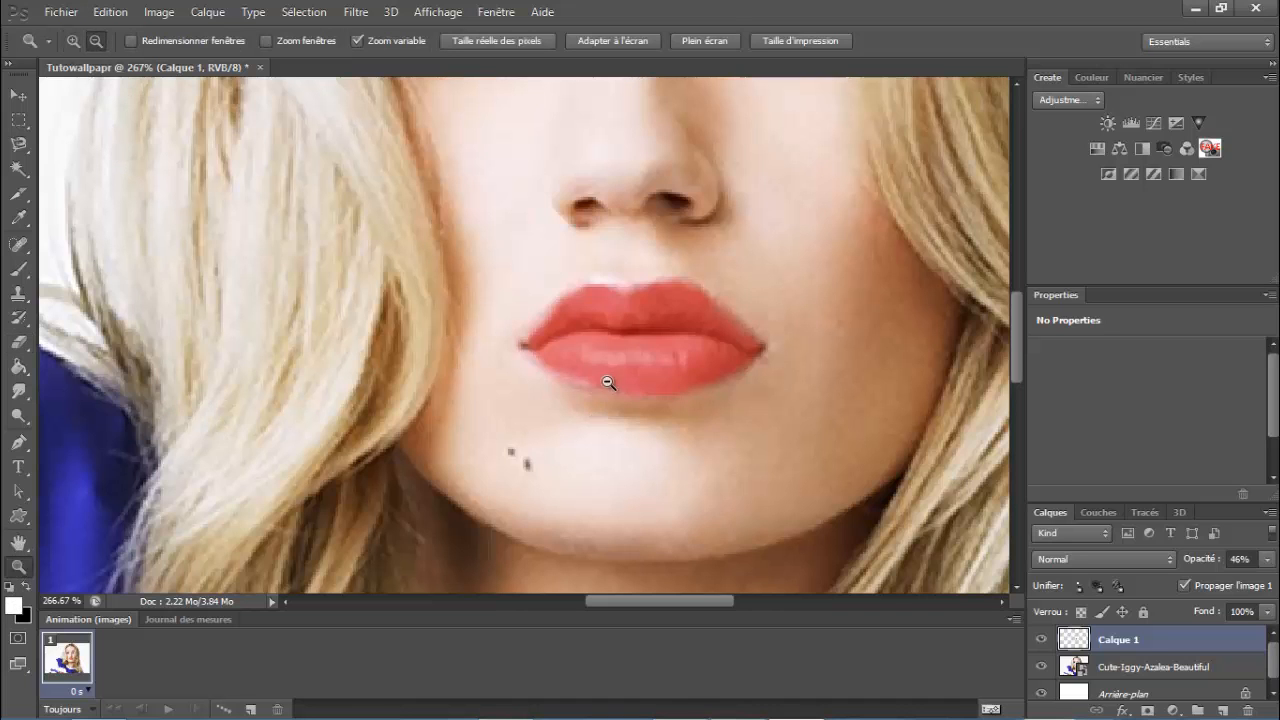
pyautogui.moveTo(608, 380); pyautogui.dragTo(508, 375)
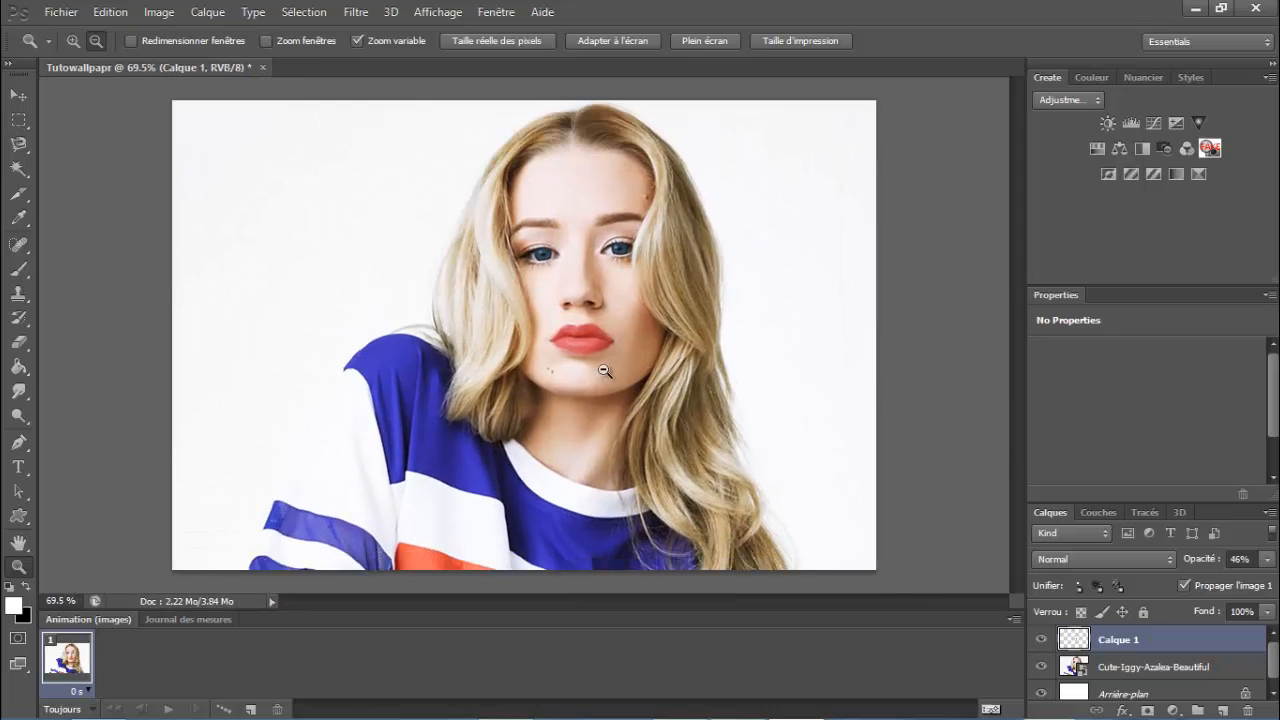